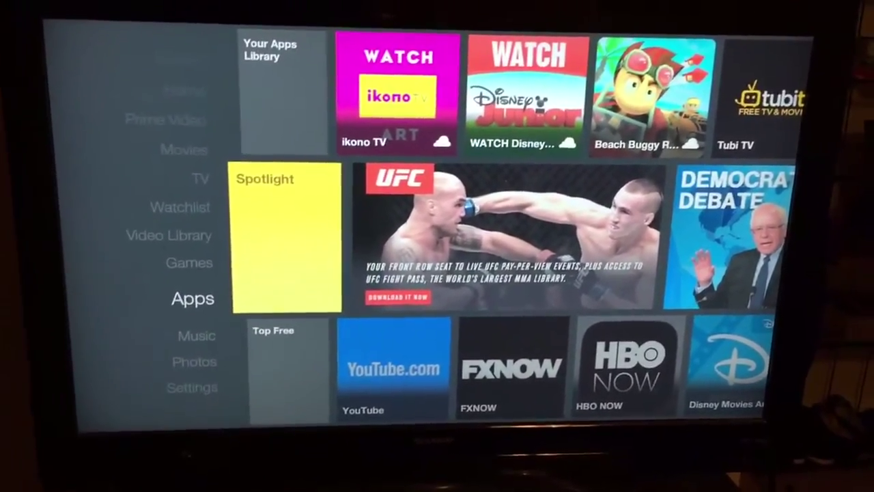
# - Browse the Top Free apps list and look at the ikono TV app's overview page, returning to the Apps section
pyautogui.press('Down')
pyautogui.press('Down')
pyautogui.press('Down')
pyautogui.press('Left')
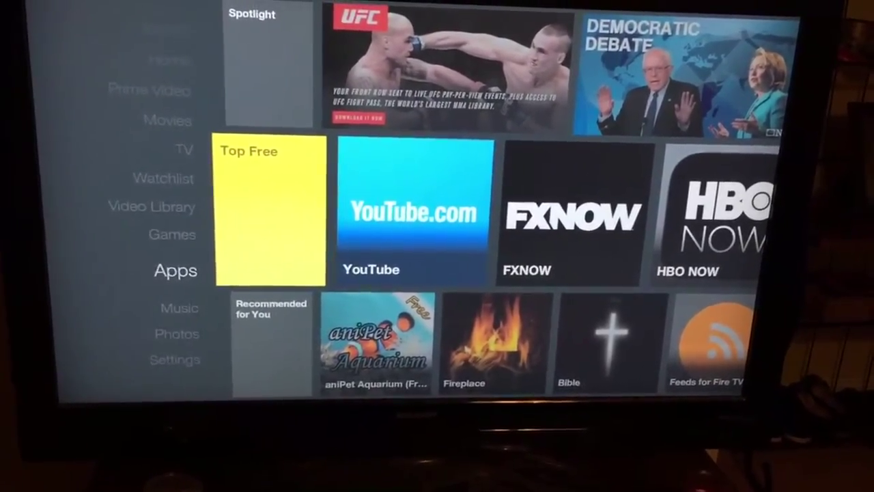
pyautogui.press('Return')
pyautogui.press('Right')
pyautogui.press('Right')
pyautogui.press('Right')
pyautogui.press('Right')
pyautogui.press('Right')
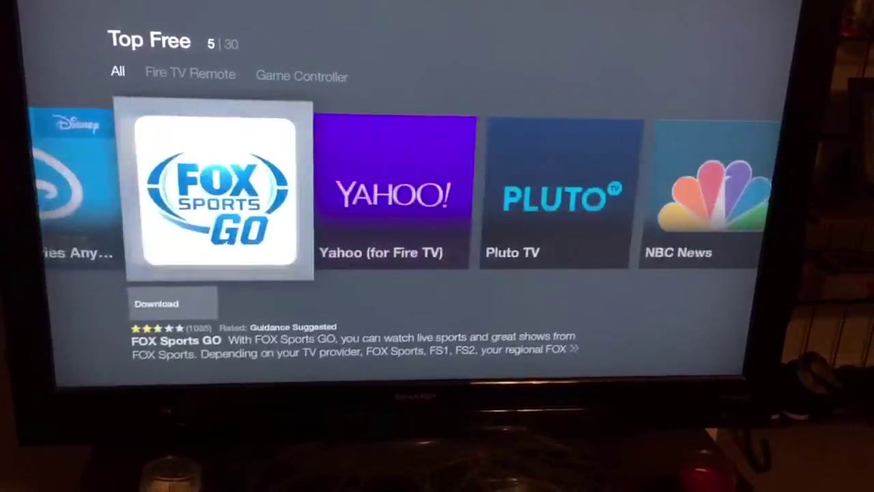
pyautogui.press('Right')
pyautogui.press('Right')
pyautogui.press('Right')
pyautogui.press('Right')
pyautogui.press('Right')
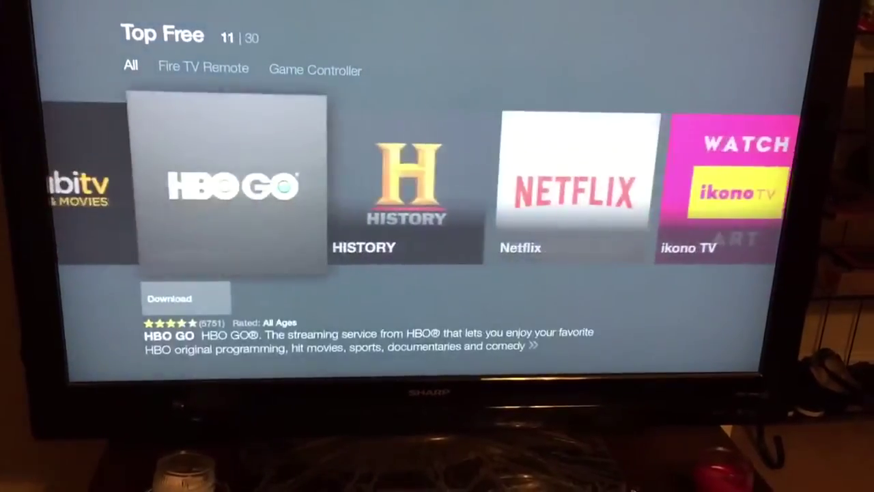
pyautogui.press('Right')
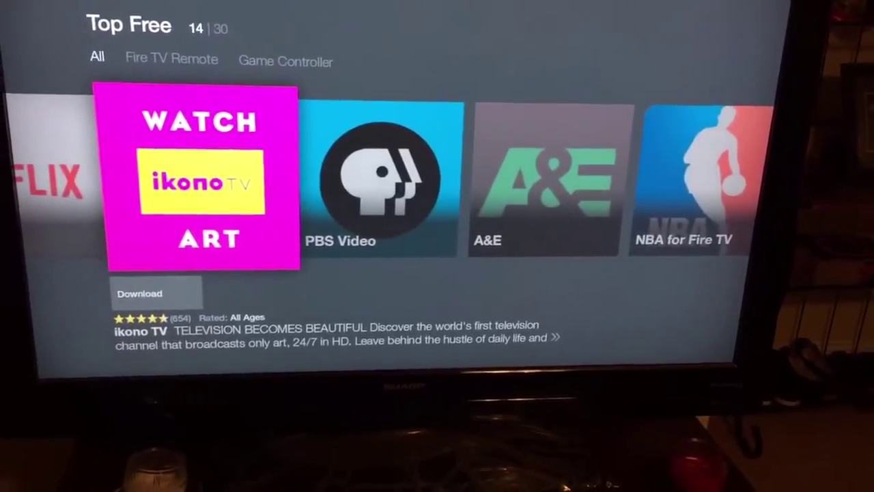
pyautogui.press('Return')
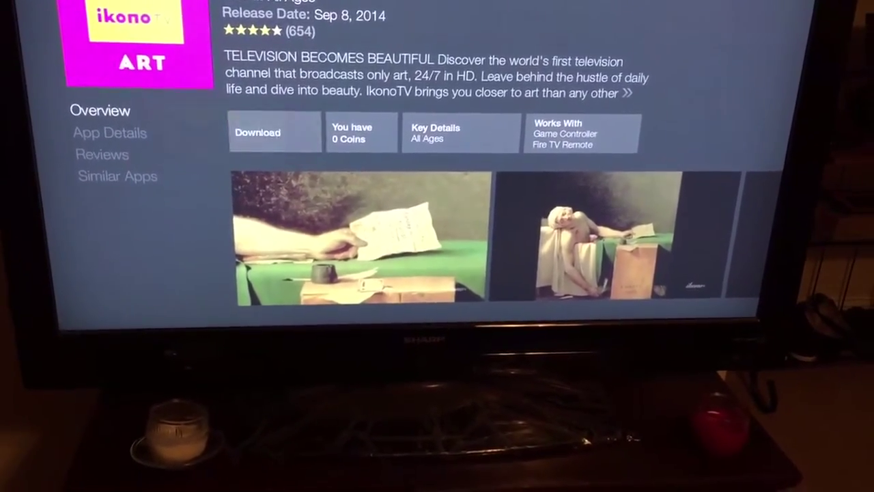
pyautogui.press('Escape')
pyautogui.press('Escape')
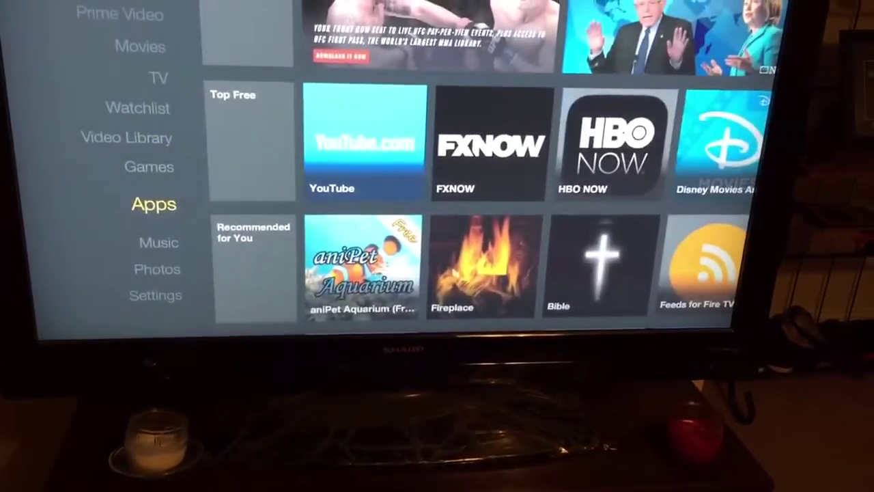
# - Go to the Settings section and open the System category
pyautogui.press('Down')
pyautogui.press('Down')
pyautogui.press('Down')
pyautogui.press('Right')
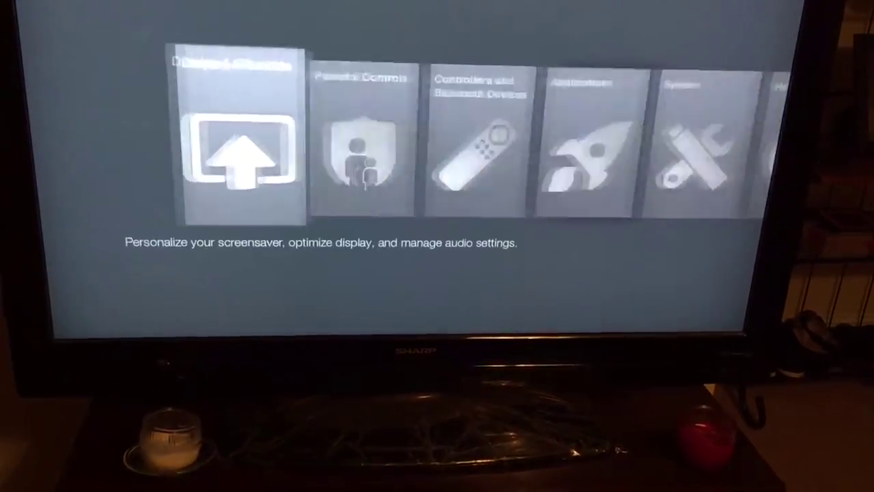
pyautogui.press('Right')
pyautogui.press('Right')
pyautogui.press('Right')
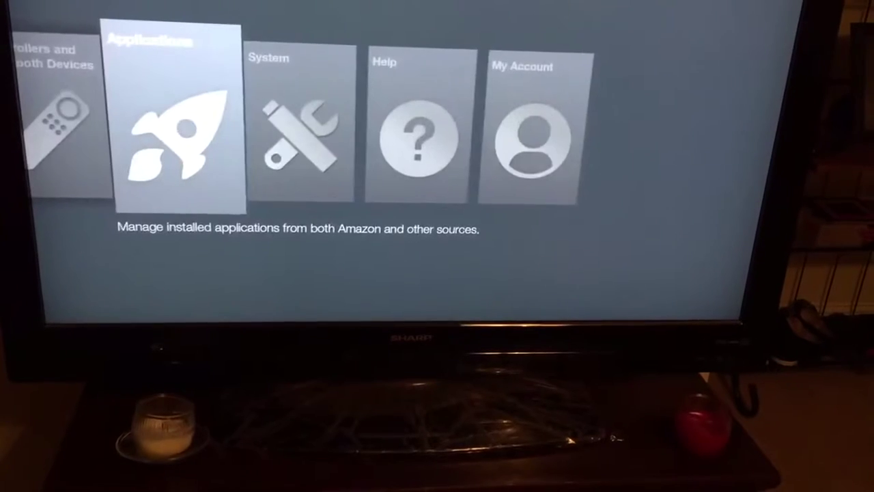
pyautogui.press('Right')
pyautogui.press('Return')
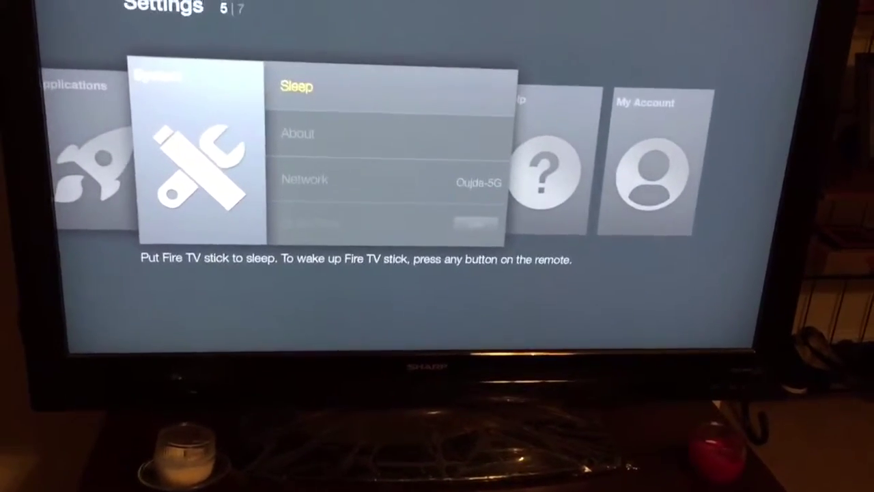
# - Check the Fire TV stick's network details, including its IP address, in the About information
pyautogui.press('Down')
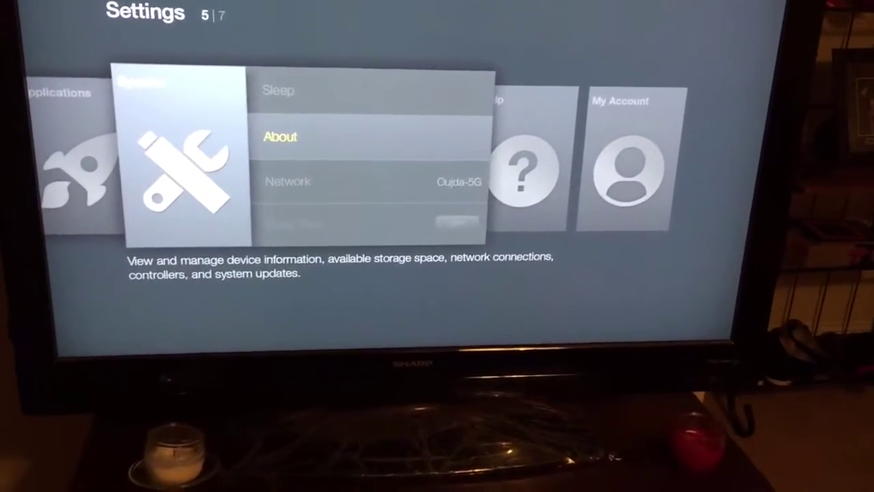
pyautogui.press('Return')
pyautogui.press('Down')
pyautogui.press('Down')
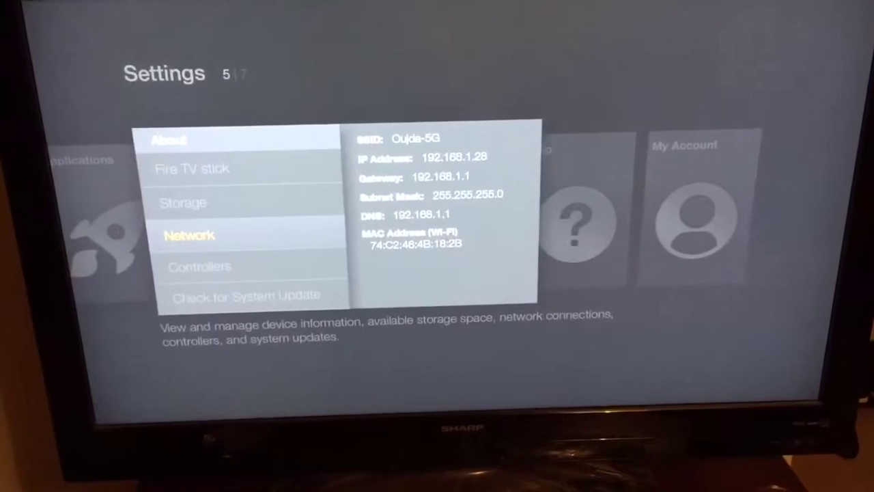
pyautogui.press('Escape')
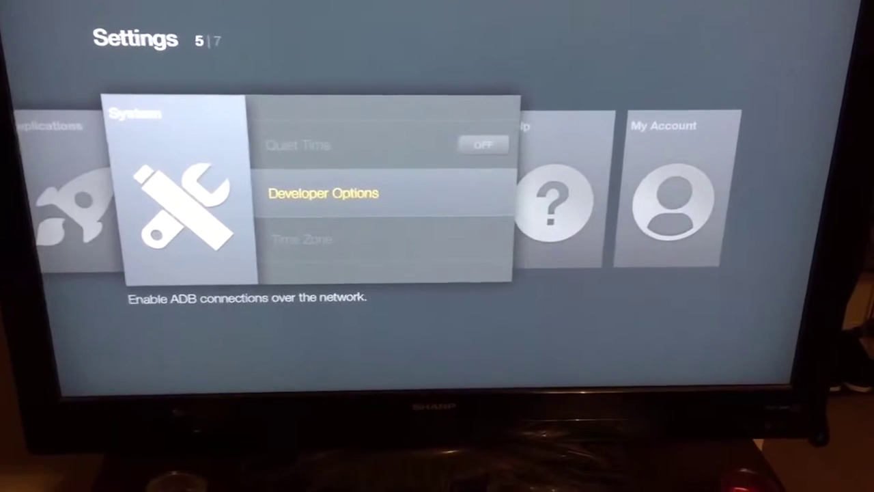
# - Turn on ADB debugging and Apps from Unknown Sources in Developer Options, accepting the security warning
pyautogui.press('Return')
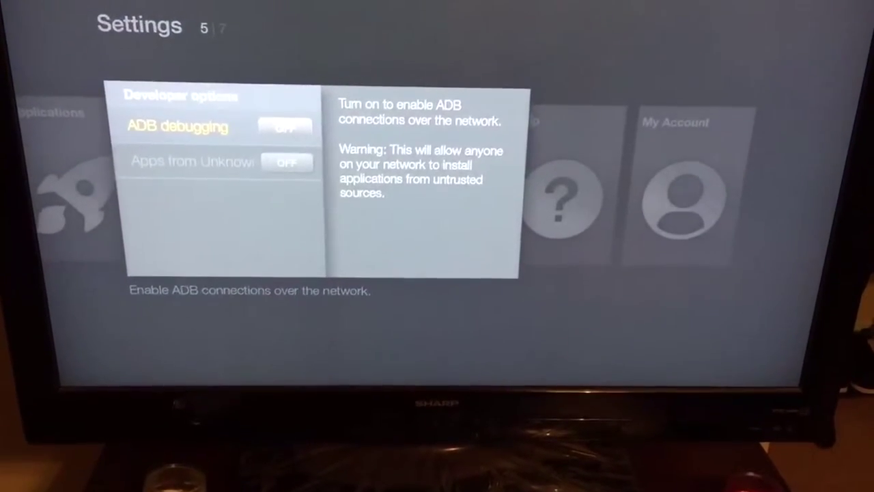
pyautogui.press('Return')
pyautogui.press('Down')
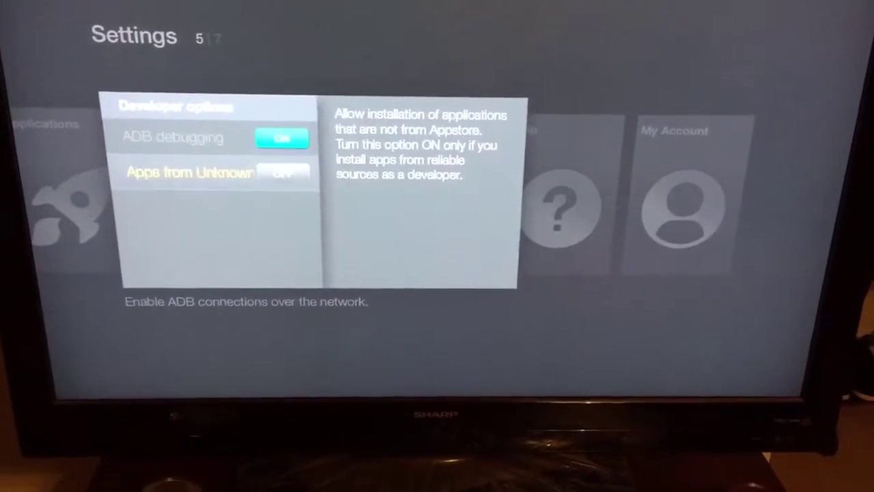
pyautogui.press('Return')
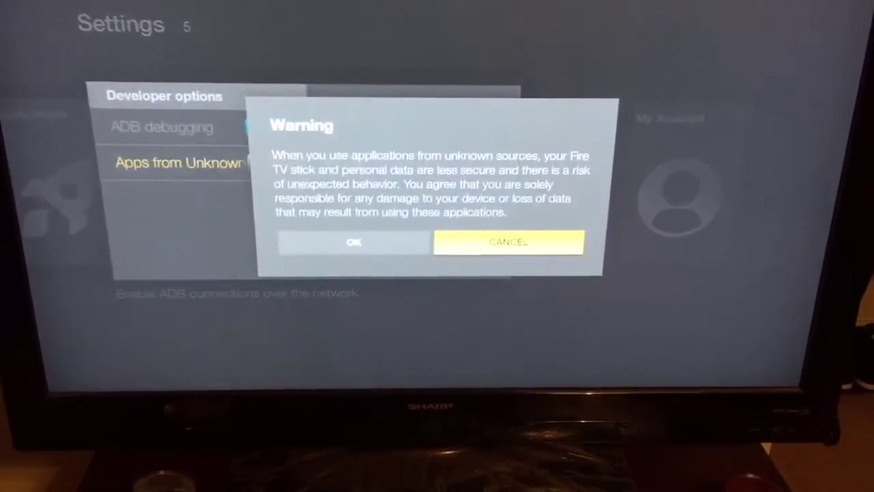
pyautogui.press('Left')
pyautogui.press('Return')
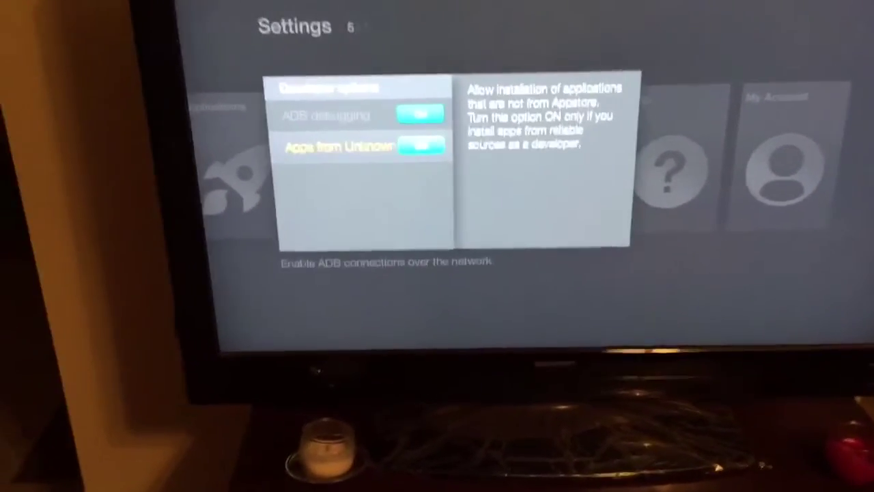
# - Leave the System settings and return to the Fire TV Home section
pyautogui.press('Escape')
pyautogui.press('Escape')
pyautogui.press('Escape')
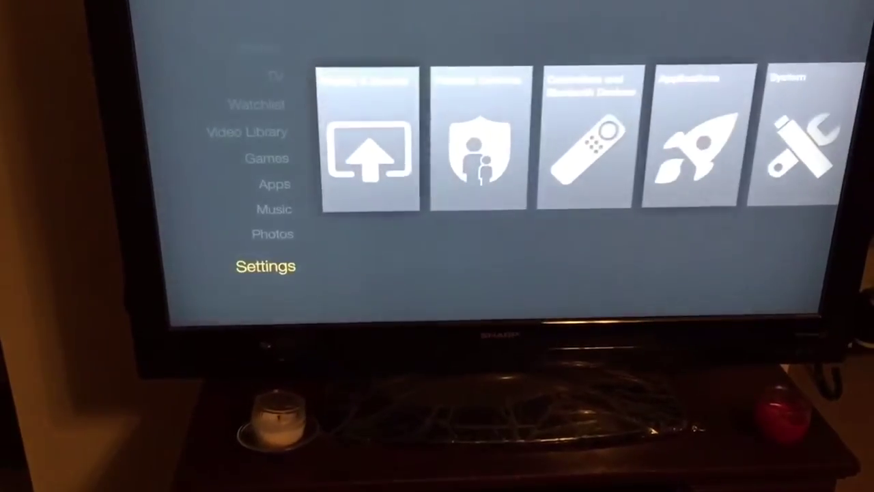
pyautogui.press('Up')
pyautogui.press('Up')
pyautogui.press('Up')
pyautogui.press('Up')
pyautogui.press('Up')
pyautogui.press('Up')
pyautogui.press('Up')
pyautogui.press('Up')
pyautogui.press('Up')
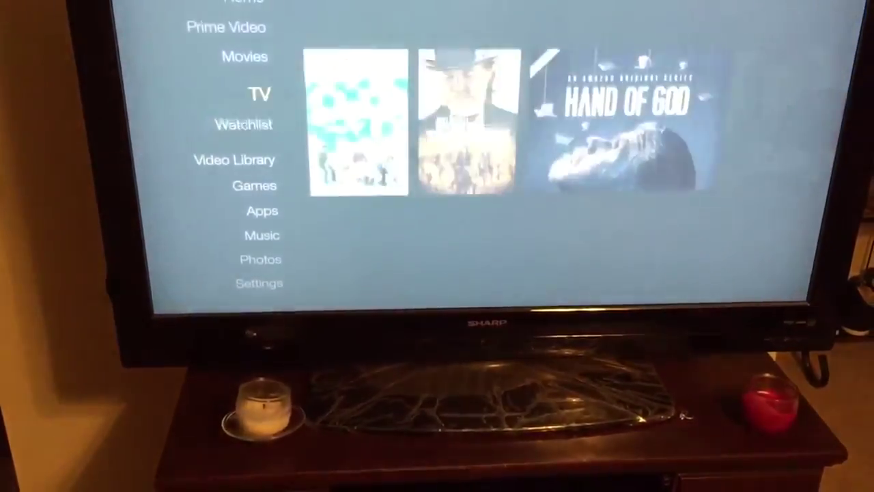
pyautogui.press('Up')
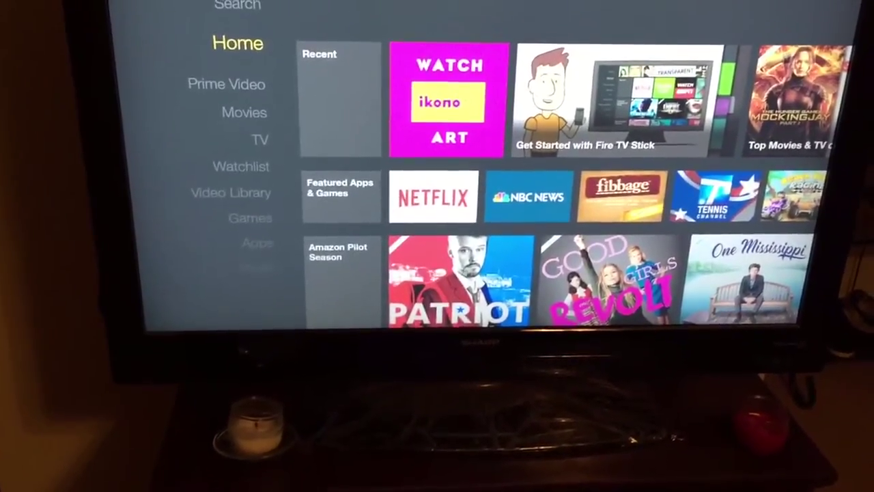
pyautogui.press('Right')
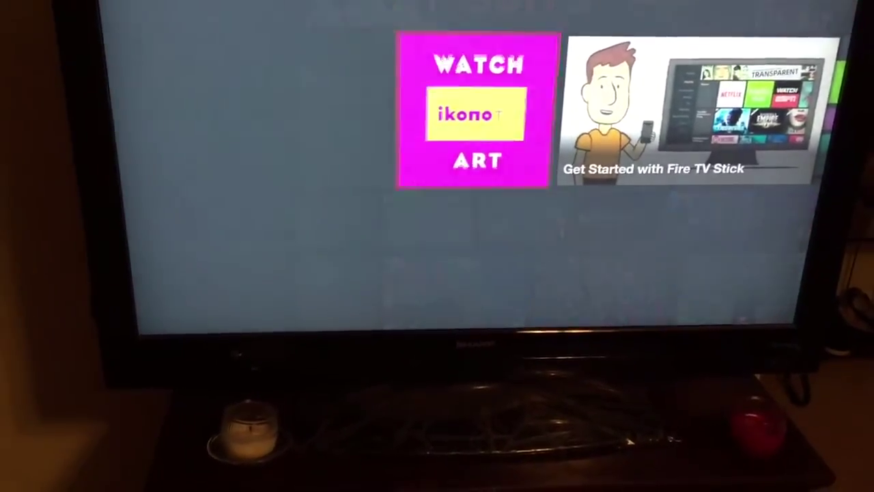
pyautogui.press('Left')
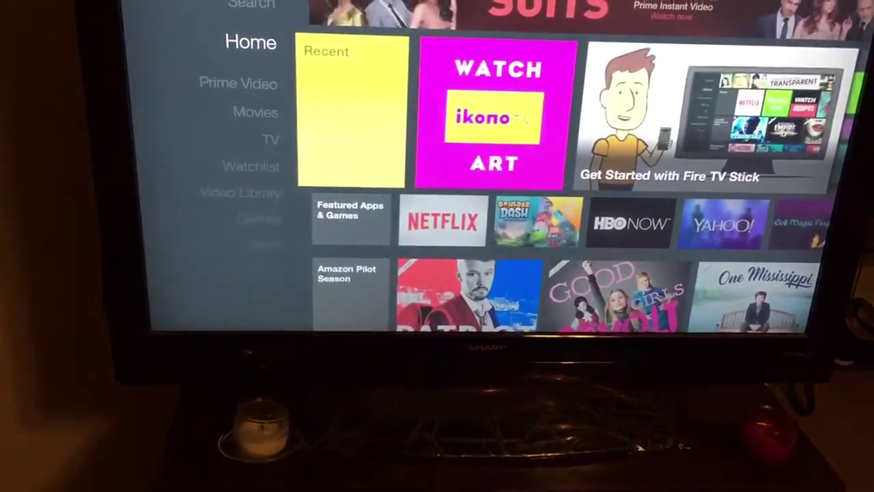
pyautogui.press('Right')
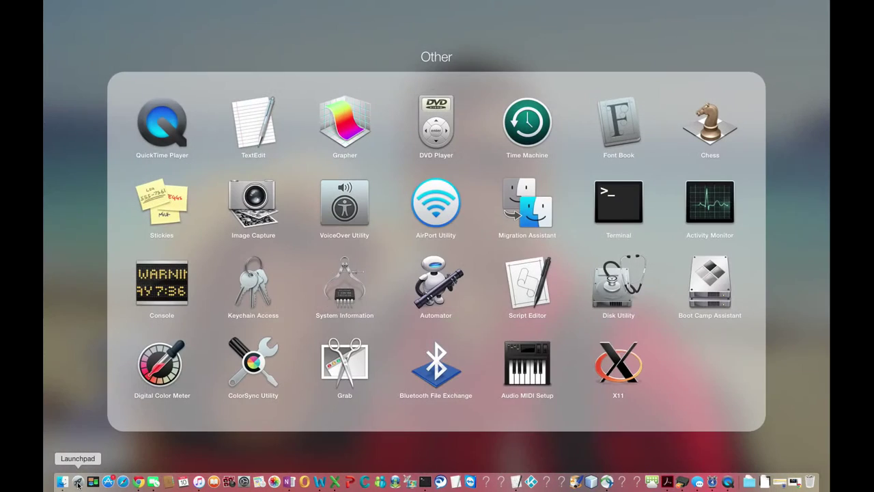
# - Switch to the Mac's Finder, open the kodi_ftv disk and preview README_FIRST.txt
pyautogui.click(67, 417)
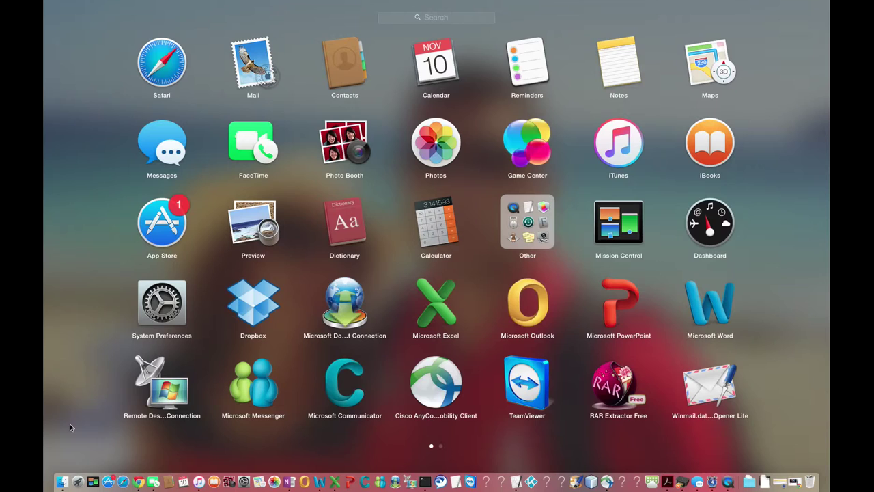
pyautogui.click(91, 410)
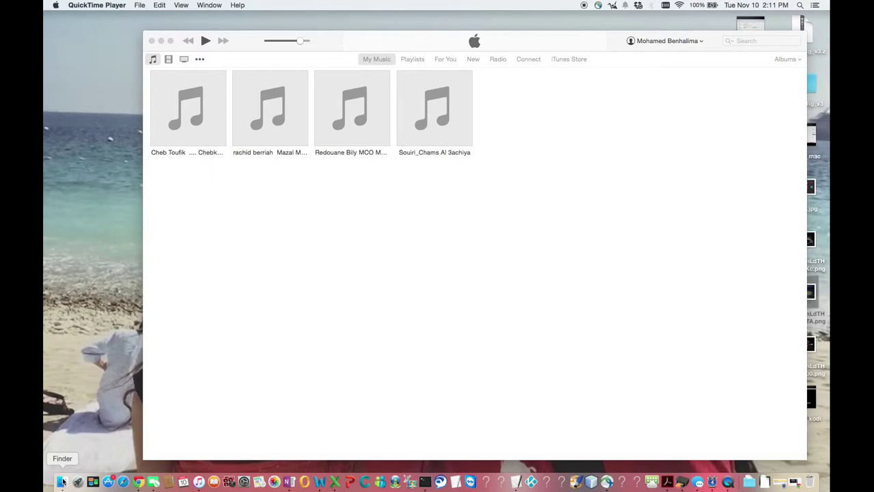
pyautogui.click(61, 482)
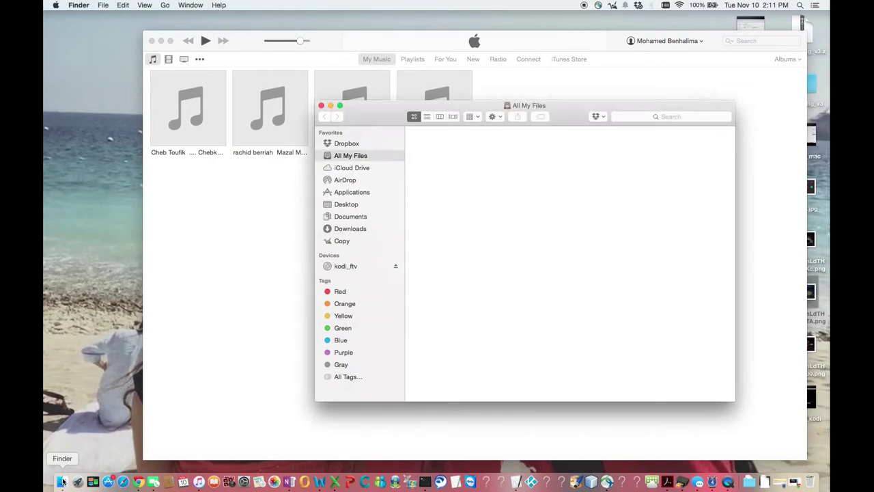
pyautogui.click(347, 268)
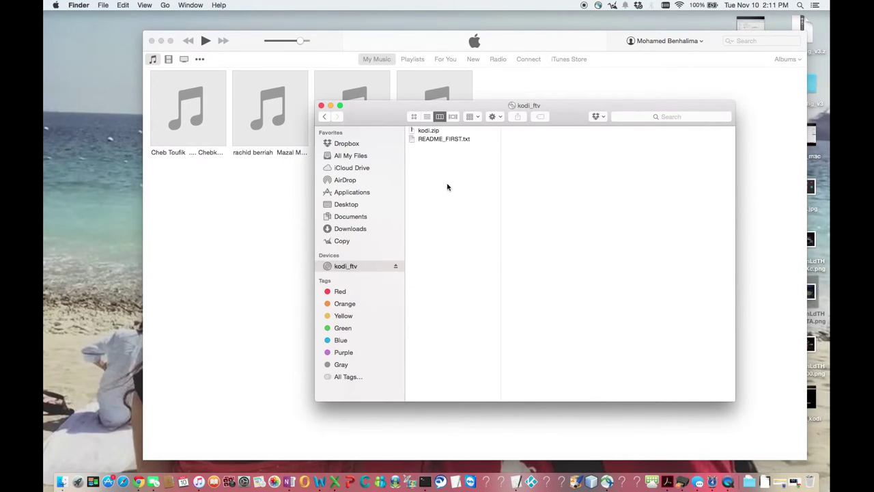
pyautogui.click(424, 131)
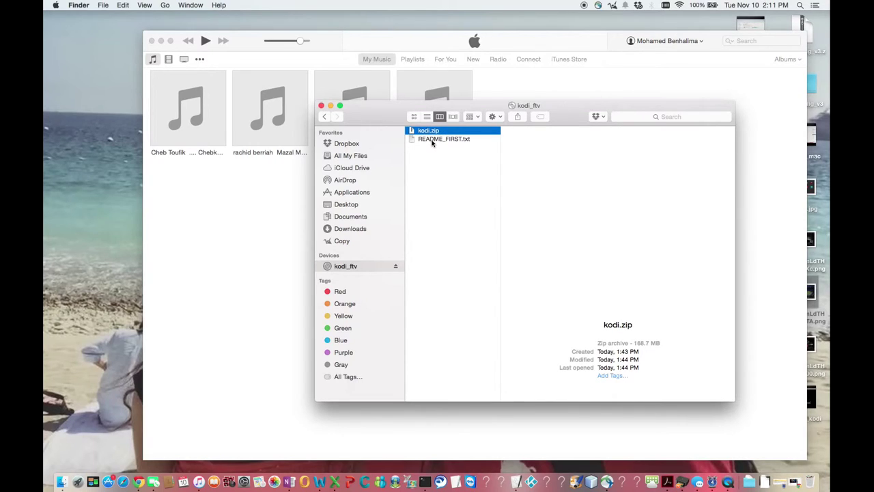
pyautogui.click(432, 140)
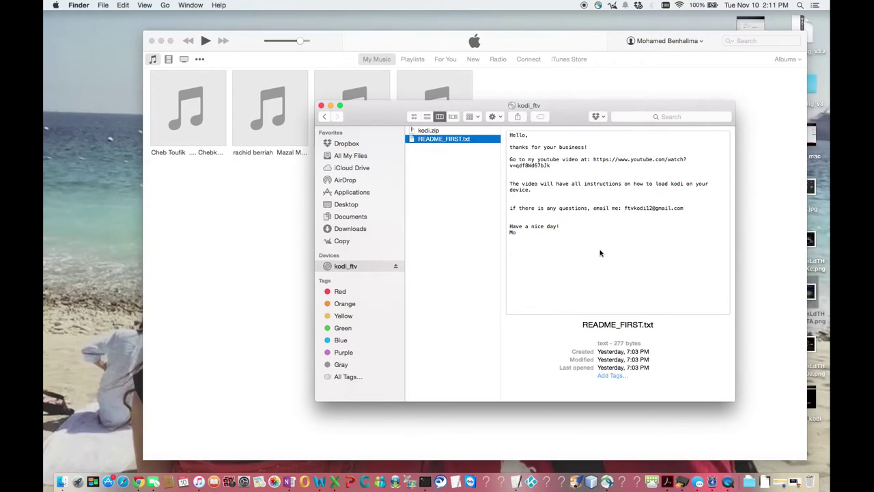
# - Copy kodi.zip from the kodi_ftv disk into the Downloads folder
pyautogui.click(426, 130)
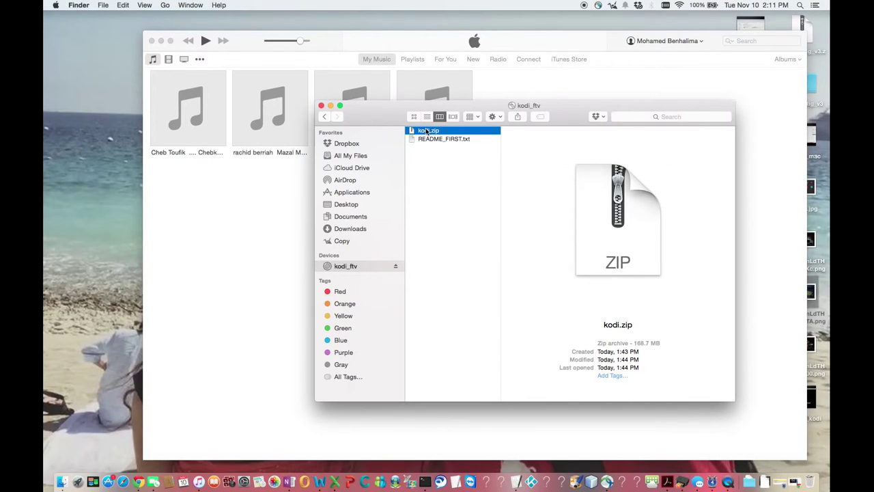
pyautogui.rightClick(426, 131)
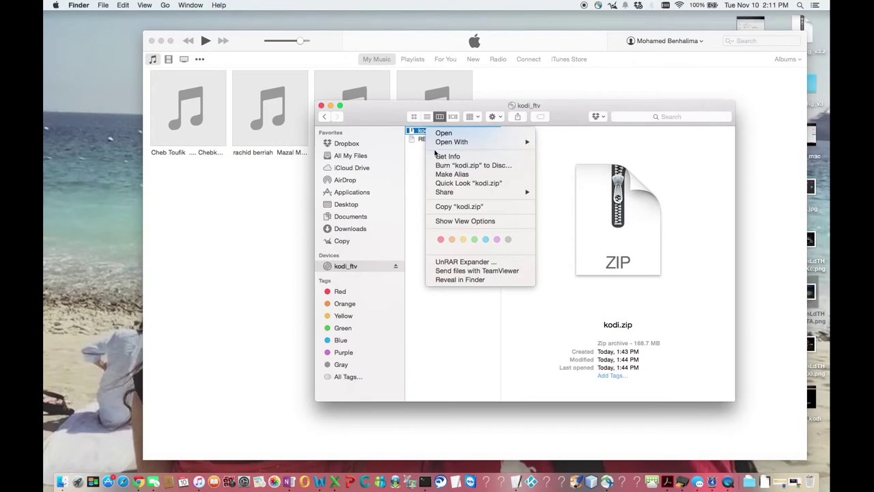
pyautogui.click(465, 206)
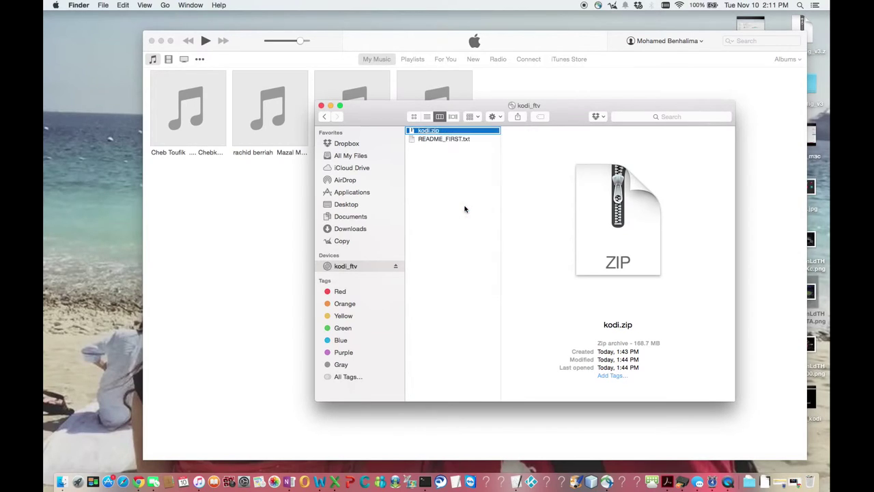
pyautogui.click(350, 229)
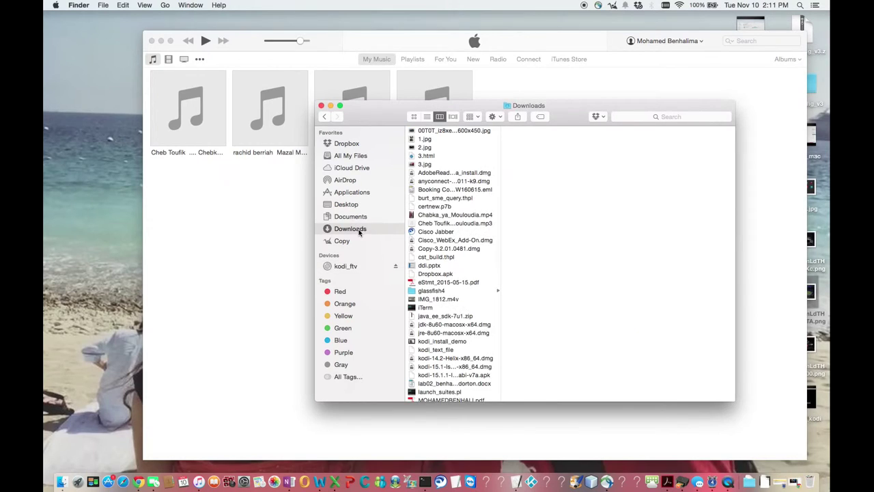
pyautogui.rightClick(522, 219)
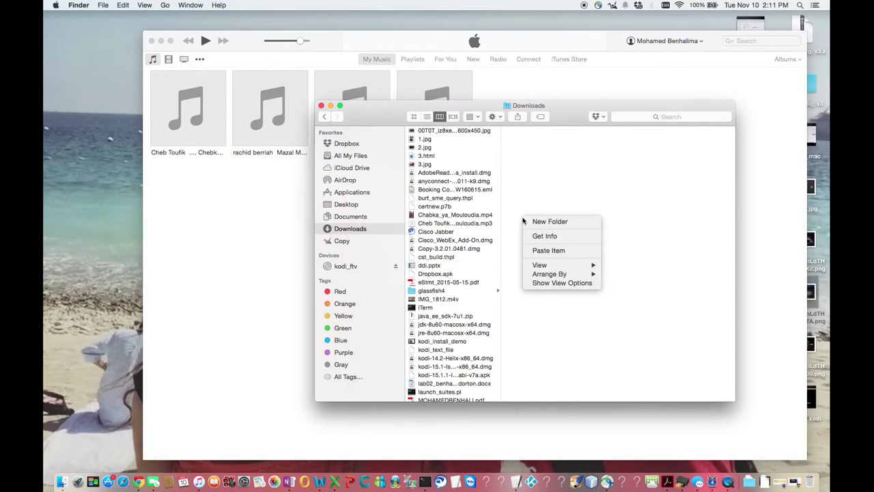
pyautogui.click(547, 251)
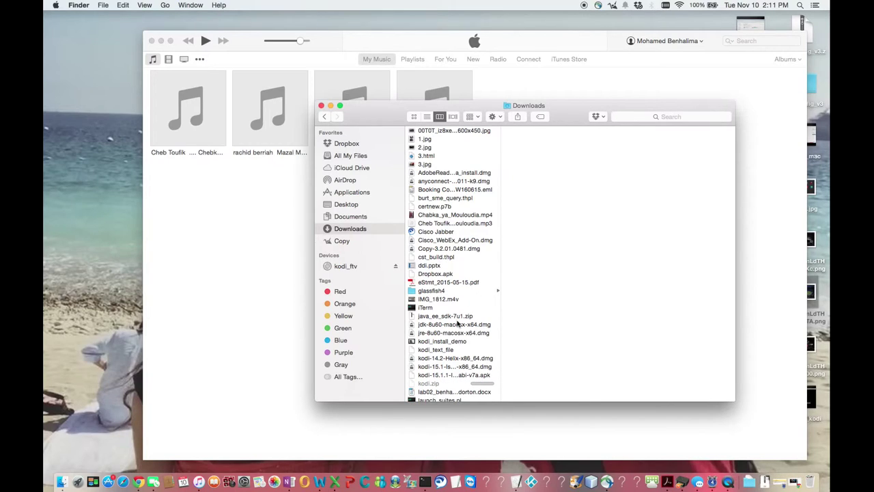
pyautogui.scroll(-3, 457, 324)
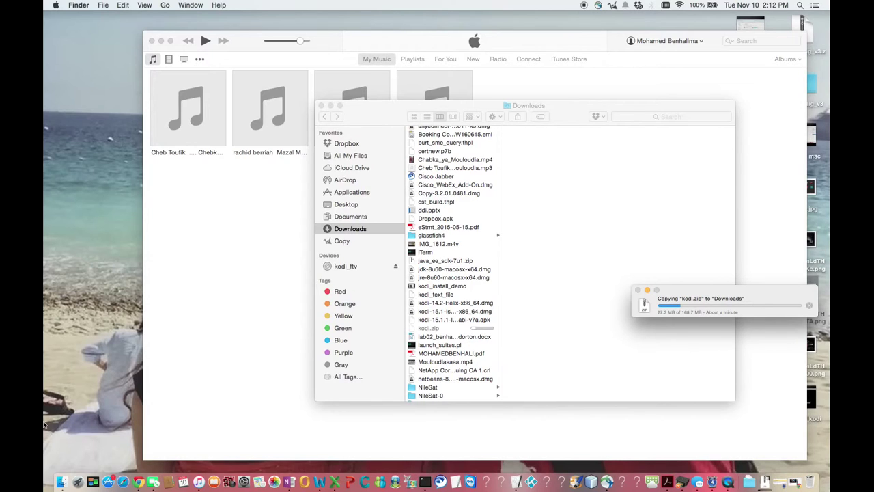
# - Open Terminal from the Launchpad's Other folder, then enlarge and reposition its window
pyautogui.click(75, 482)
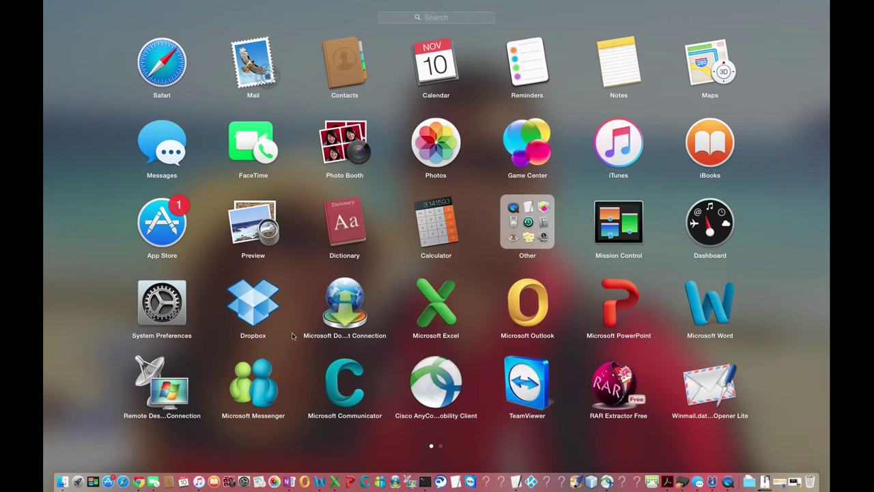
pyautogui.click(543, 232)
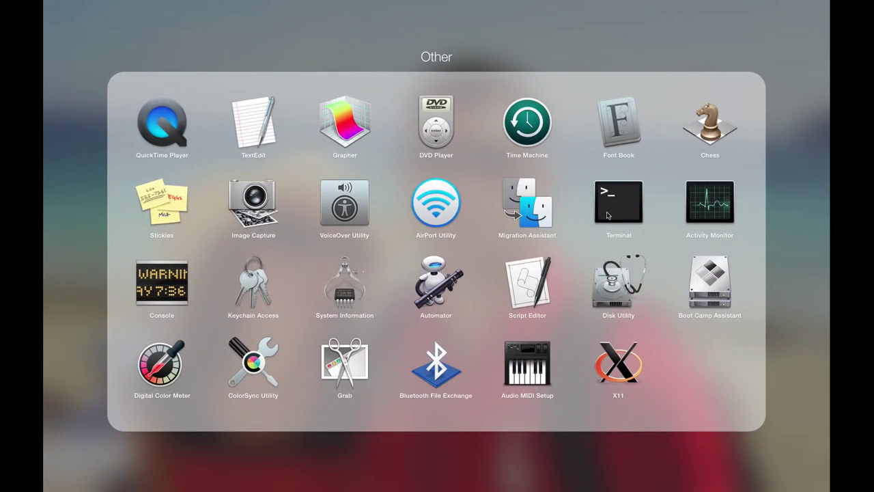
pyautogui.click(608, 213)
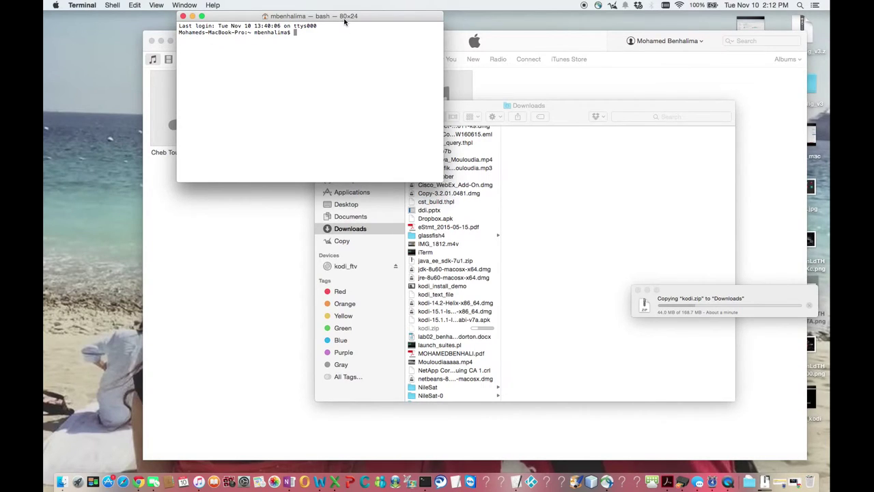
pyautogui.moveTo(345, 22); pyautogui.dragTo(211, 38)
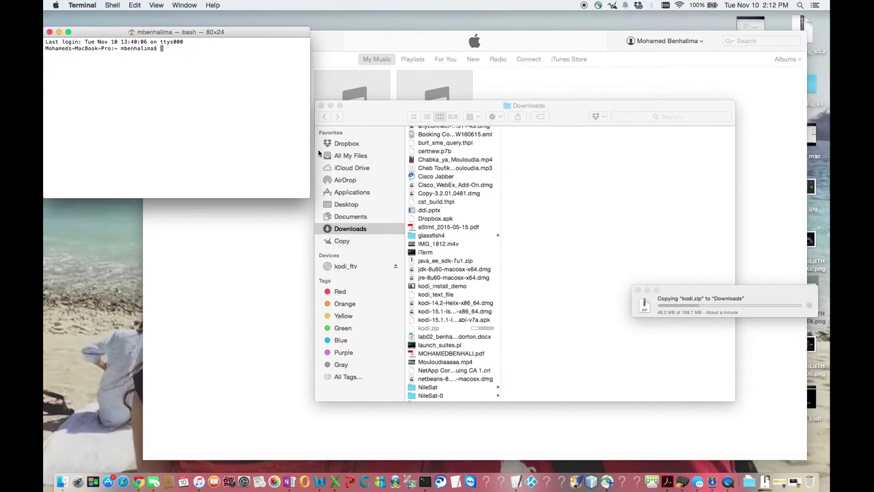
pyautogui.moveTo(309, 198); pyautogui.dragTo(611, 434)
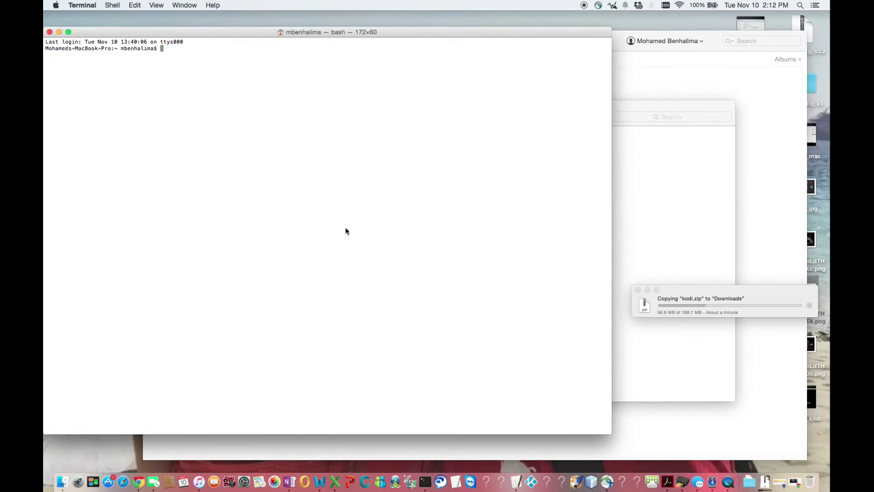
pyautogui.moveTo(362, 34); pyautogui.dragTo(383, 49)
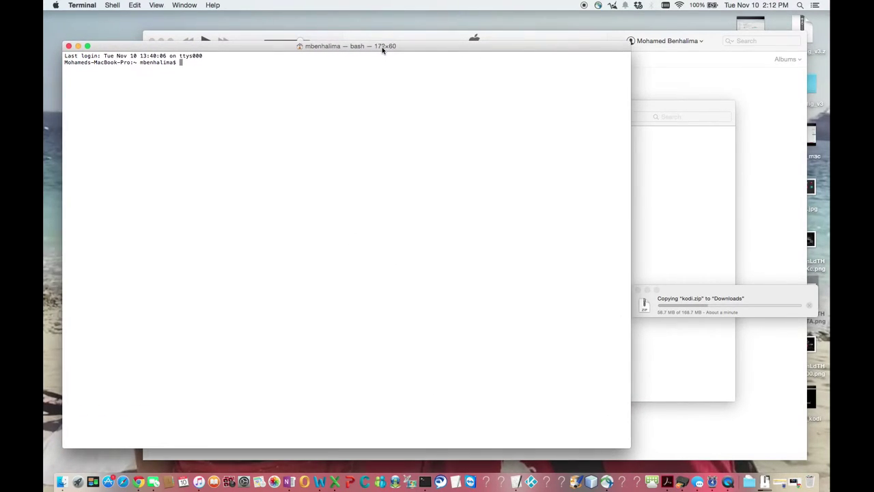
# - Change the Terminal's working directory to Downloads with cd Downloads/
pyautogui.press('Return')
pyautogui.press('Return')
pyautogui.press('Return')
pyautogui.press('Return')
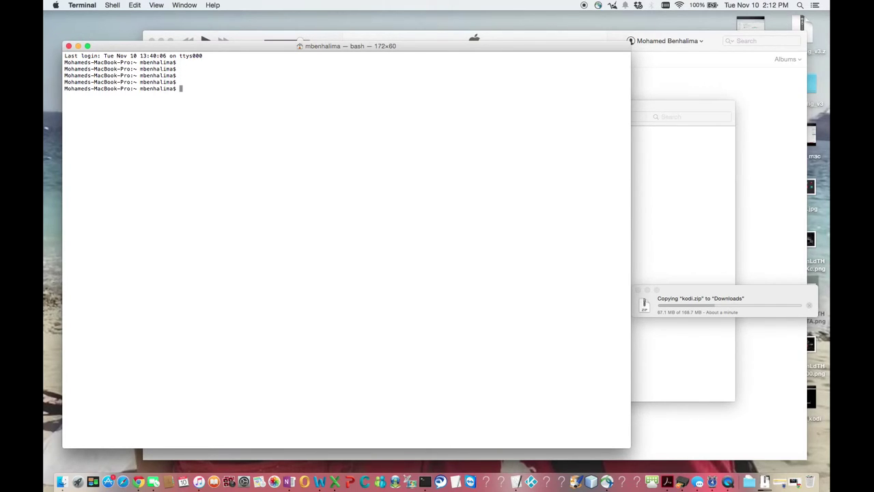
pyautogui.write('cd Dow')
pyautogui.press('Tab')
pyautogui.press('Return')
pyautogui.press('Return')
pyautogui.press('Return')
pyautogui.press('Return')
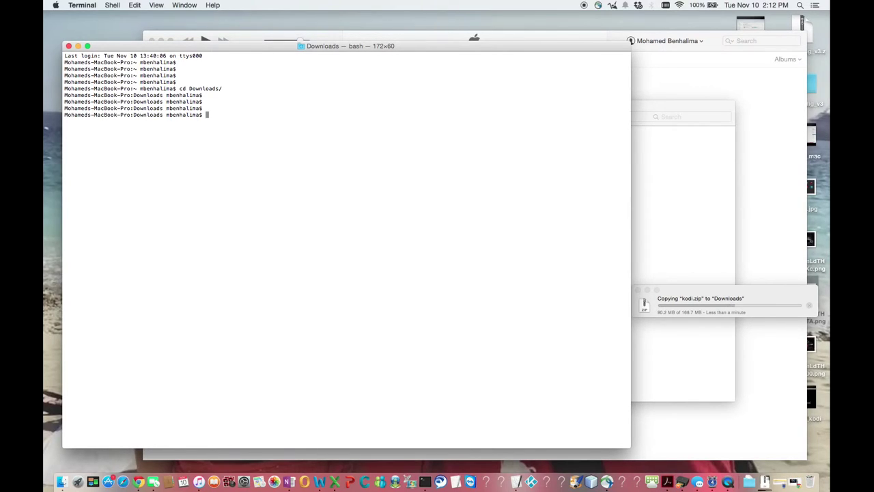
# - Wait for the kodi.zip copy to finish, return to Terminal and make its window full screen
pyautogui.click(727, 299)
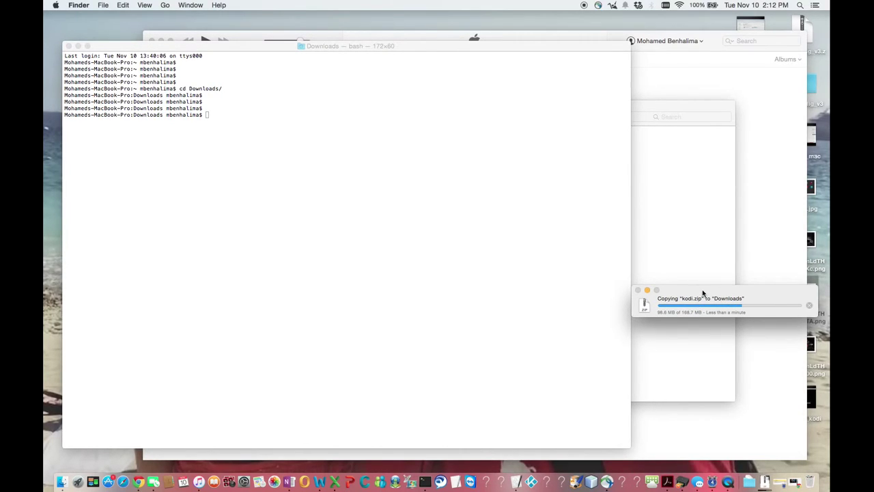
pyautogui.moveTo(703, 294); pyautogui.dragTo(456, 148)
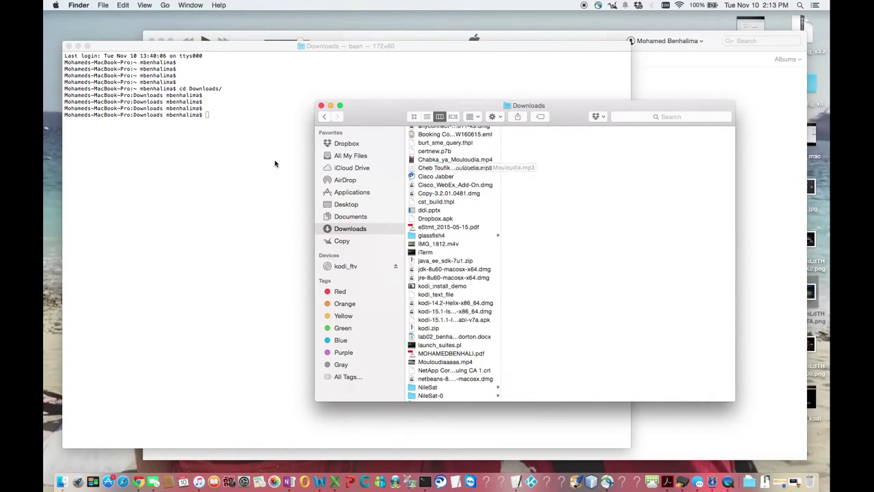
pyautogui.click(220, 150)
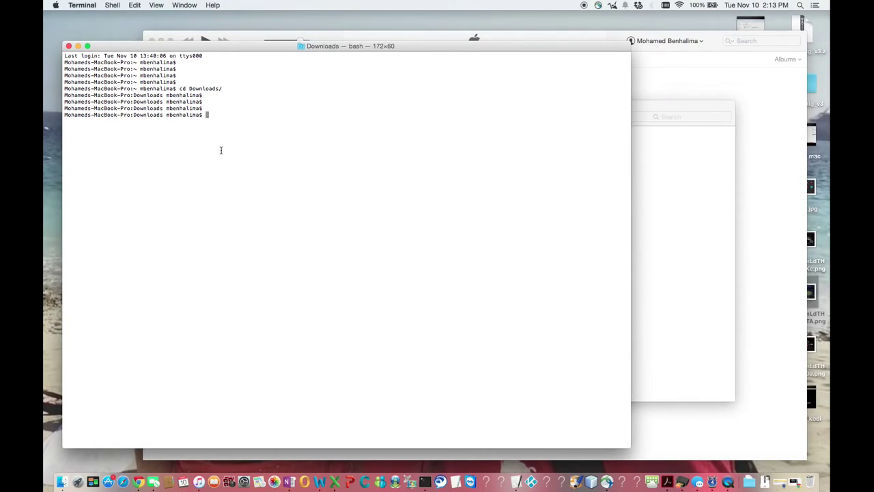
pyautogui.click(87, 46)
pyautogui.press('Return')
pyautogui.press('Return')
pyautogui.press('Return')
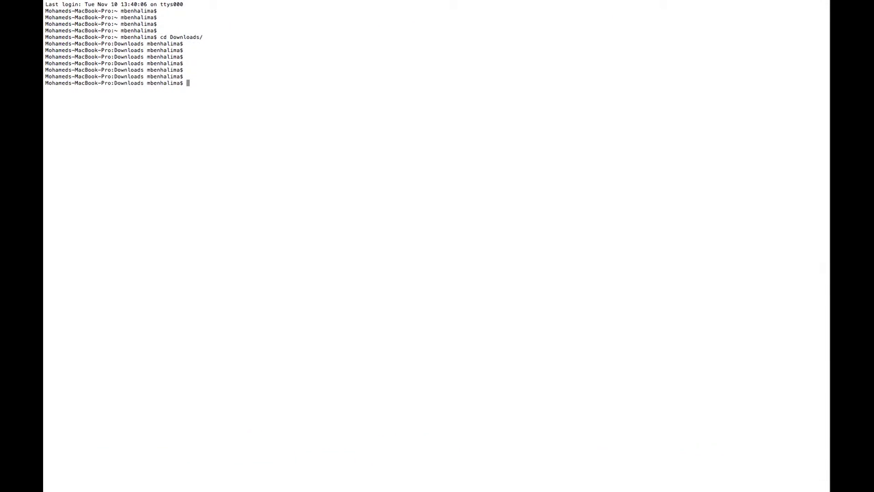
# - Extract the Kodi archive in Downloads with unzip kodi.zip
pyautogui.write('unzip kodi.zip')
pyautogui.press('Return')
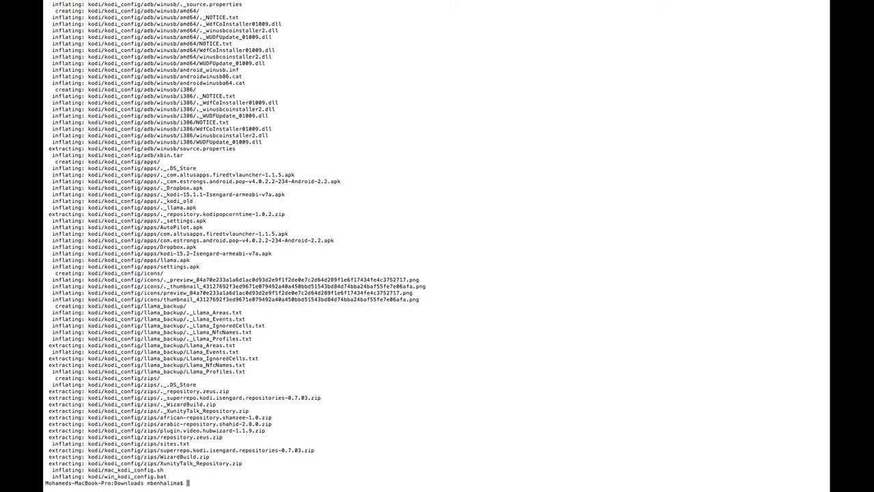
pyautogui.press('Return')
pyautogui.press('Return')
pyautogui.press('Return')
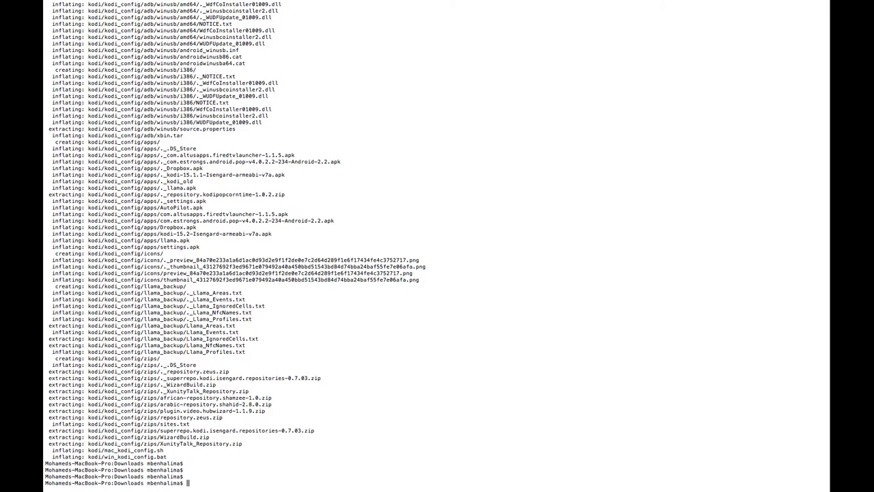
# - Change into the extracted folder with cd kodi
pyautogui.write('cd kodi')
pyautogui.press('Return')
pyautogui.press('Return')
pyautogui.press('Return')
pyautogui.press('Return')
pyautogui.press('Return')
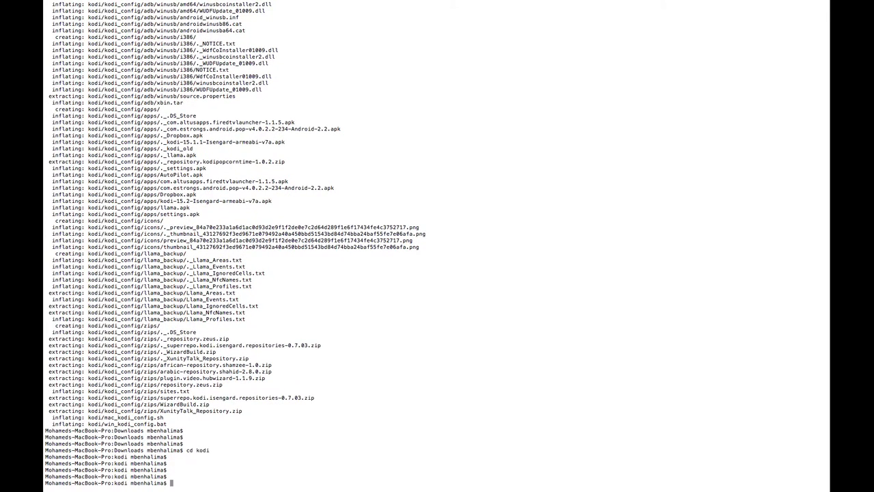
# - List the contents of the kodi folder with ls and locate mac_kodi_config.sh
pyautogui.write('ls')
pyautogui.press('Return')
pyautogui.press('Return')
pyautogui.press('Return')
pyautogui.press('Return')
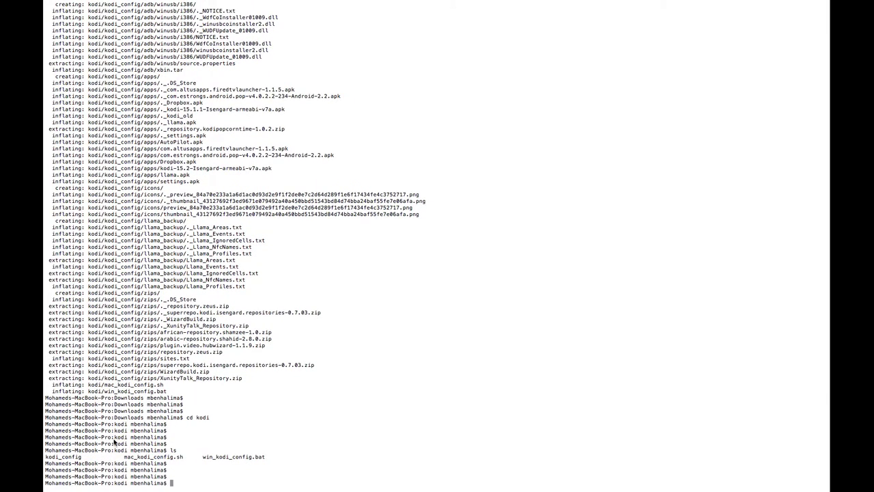
pyautogui.moveTo(124, 460); pyautogui.dragTo(186, 463)
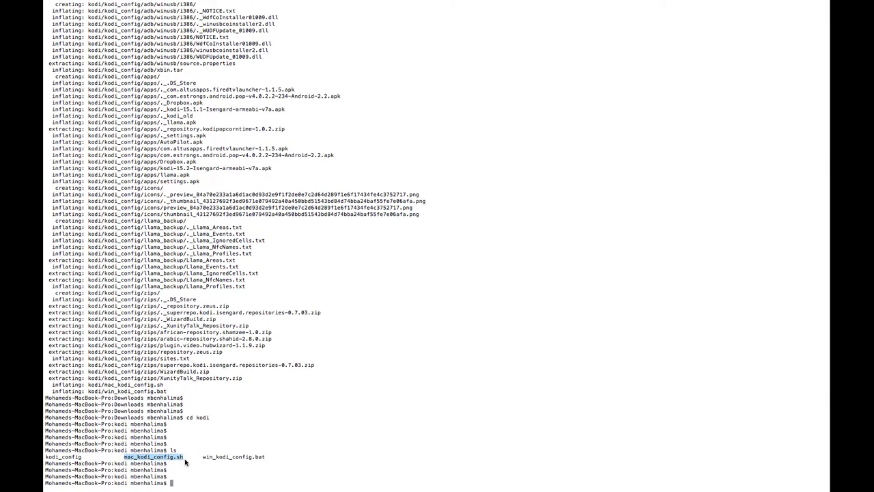
# - Grant full permissions on everything in the kodi folder with chmod 777 *
pyautogui.click(203, 482)
pyautogui.write('chm')
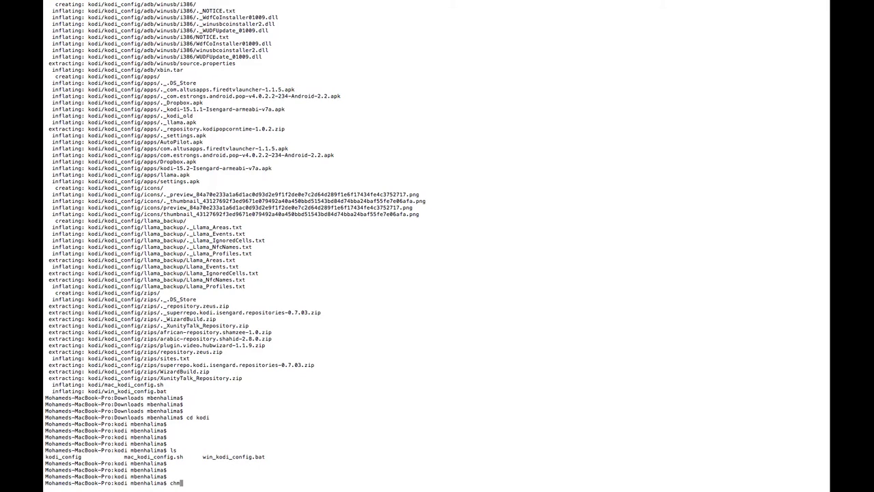
pyautogui.write('od 777 *')
pyautogui.press('Return')
pyautogui.press('Return')
pyautogui.press('Return')
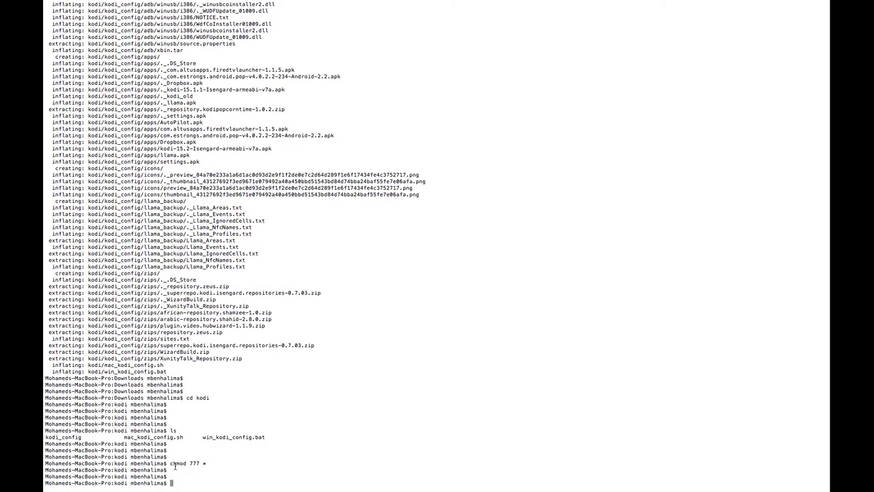
pyautogui.moveTo(172, 463); pyautogui.dragTo(207, 463)
pyautogui.moveTo(143, 437); pyautogui.dragTo(183, 437)
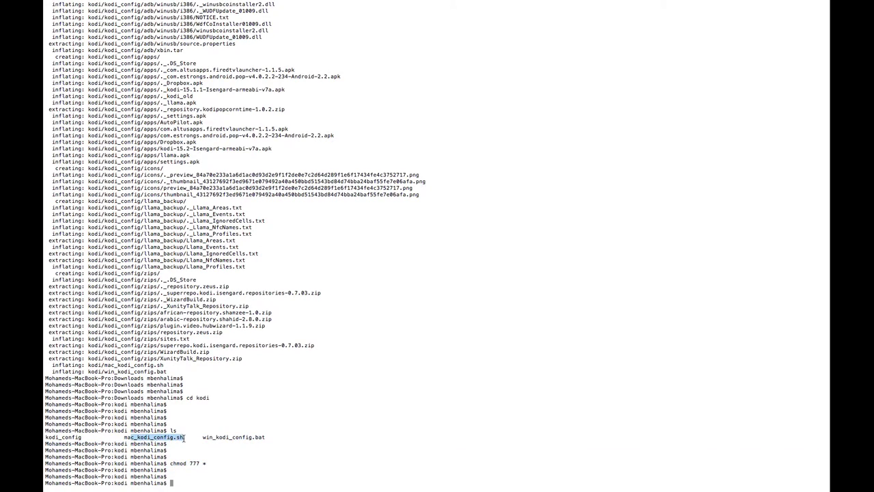
pyautogui.click(214, 471)
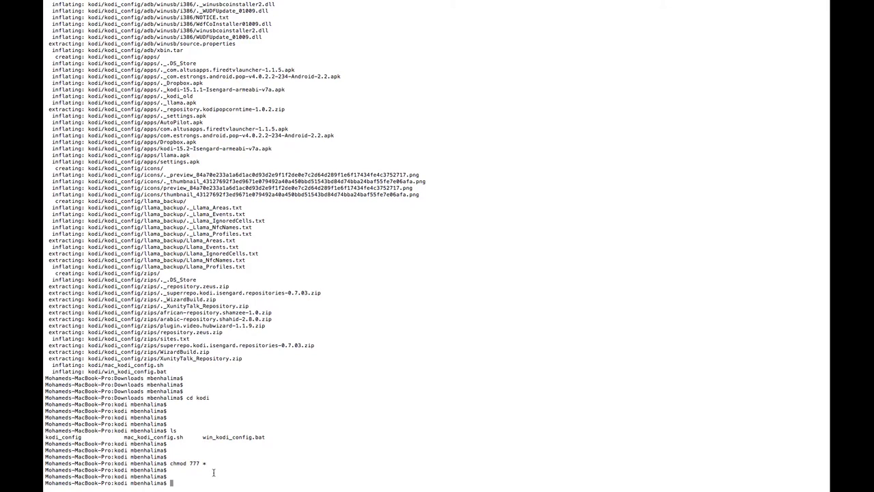
# - Run the Mac configuration script with ./mac_kodi_config.sh
pyautogui.write('./mac')
pyautogui.press('Tab')
pyautogui.press('Return')
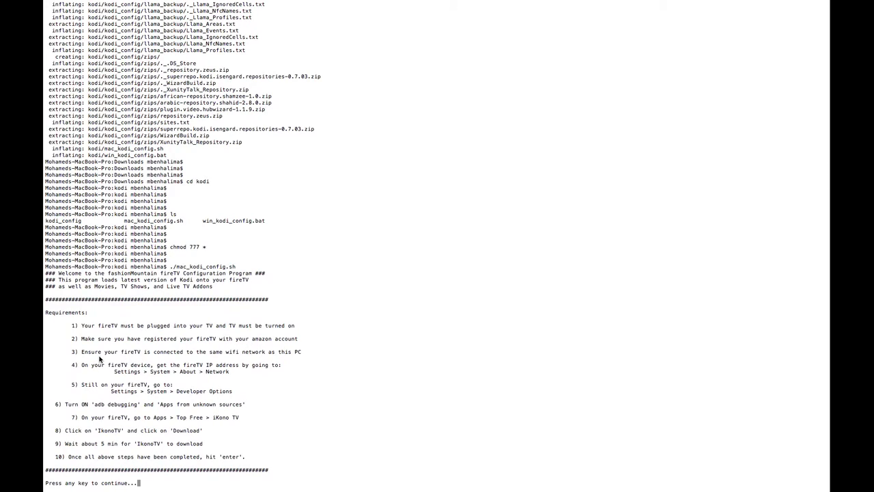
# - Review the script's requirements on the Fire TV's IP address, Developer Options and the iKono TV download
pyautogui.scroll(-2, 112, 355)
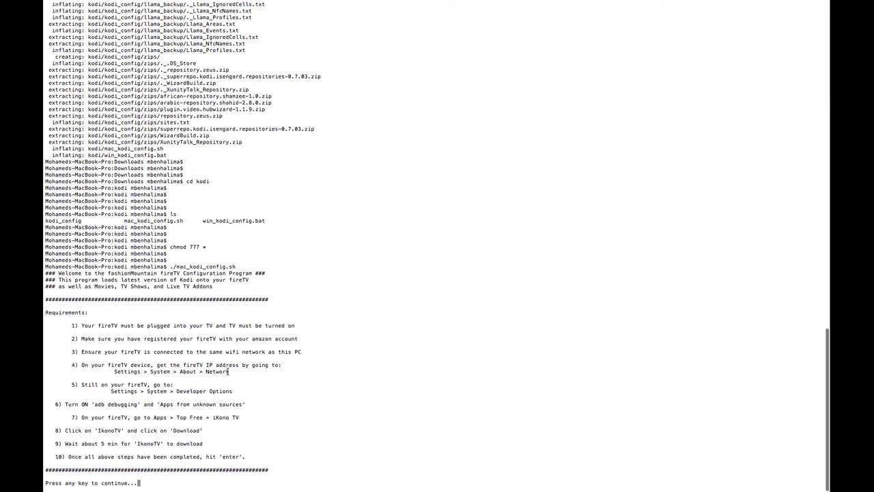
pyautogui.moveTo(230, 372); pyautogui.dragTo(114, 372)
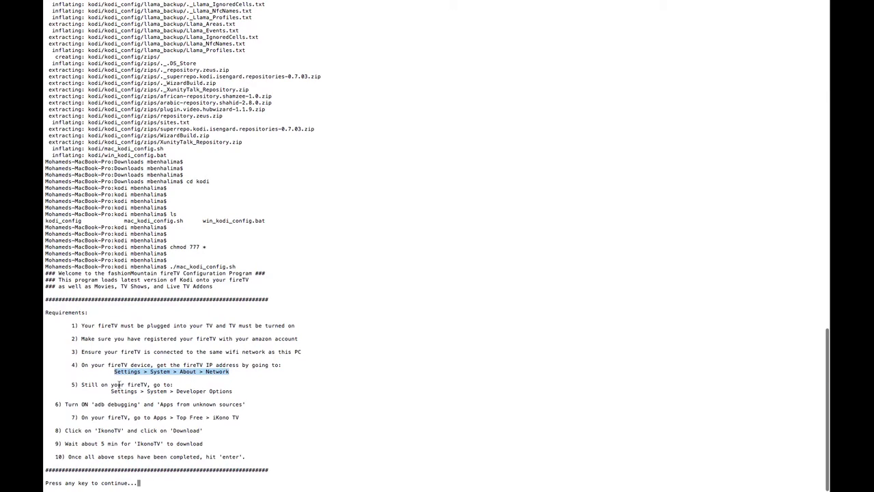
pyautogui.click(133, 406)
pyautogui.moveTo(235, 392); pyautogui.dragTo(110, 392)
pyautogui.click(169, 406)
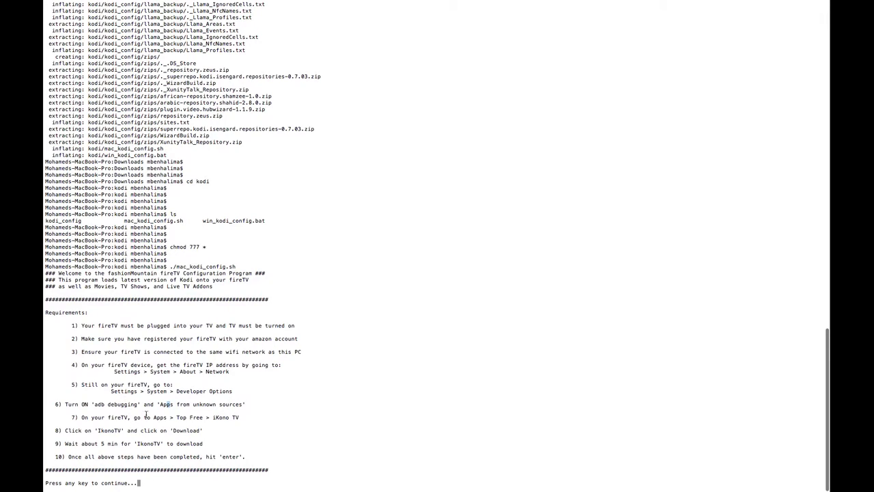
pyautogui.moveTo(153, 416); pyautogui.dragTo(239, 418)
pyautogui.click(228, 441)
# - Continue past the script's requirements and enter 192.168.1.29 as the Fire TV IP to start the installation
pyautogui.press('Return')
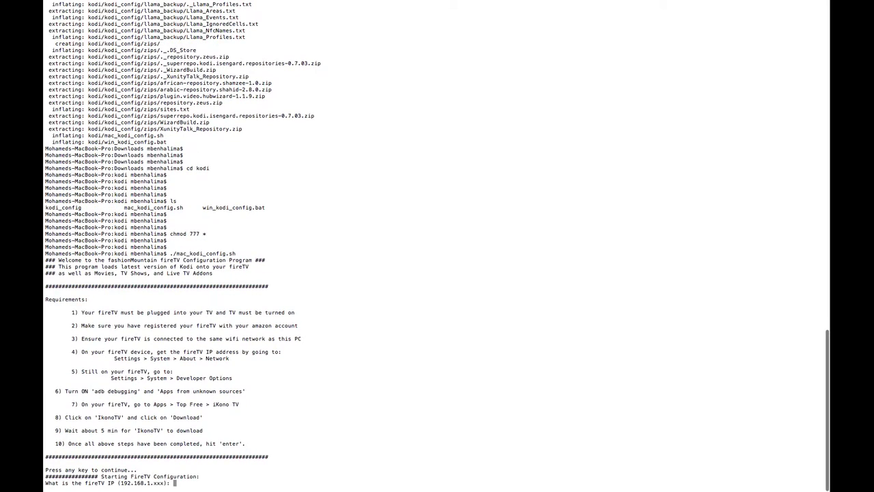
pyautogui.write('192.168.1.29')
pyautogui.press('Return')
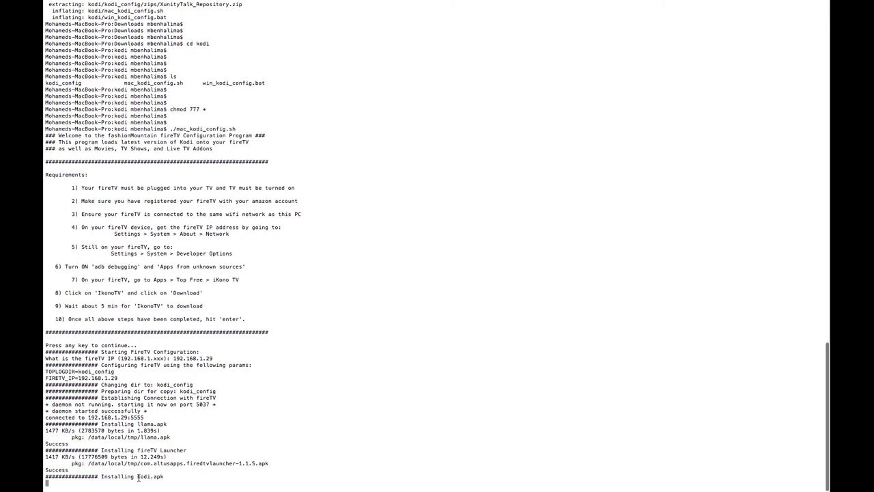
# - Monitor the script's log of the Kodi and companion app installations until the command prompt returns
pyautogui.moveTo(137, 477); pyautogui.dragTo(169, 477)
pyautogui.click(329, 375)
pyautogui.moveTo(101, 345); pyautogui.dragTo(213, 358)
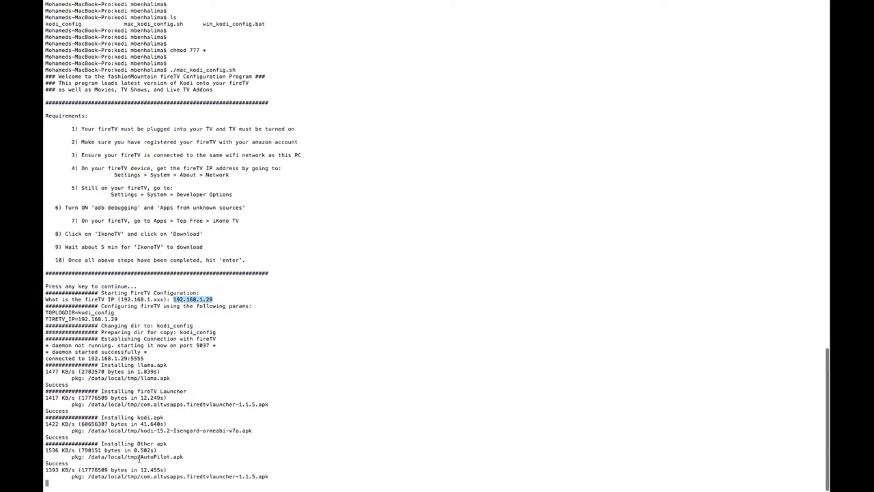
pyautogui.moveTo(167, 450); pyautogui.dragTo(141, 453)
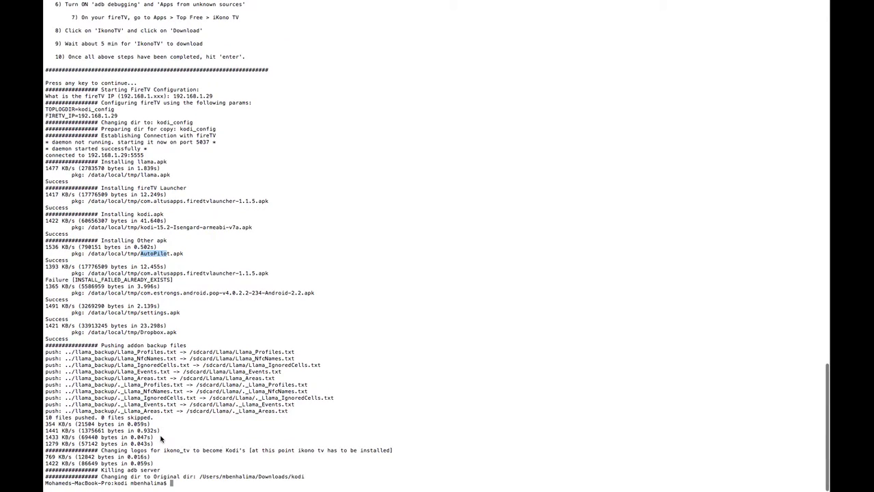
pyautogui.press('Return')
pyautogui.press('Return')
pyautogui.press('Return')
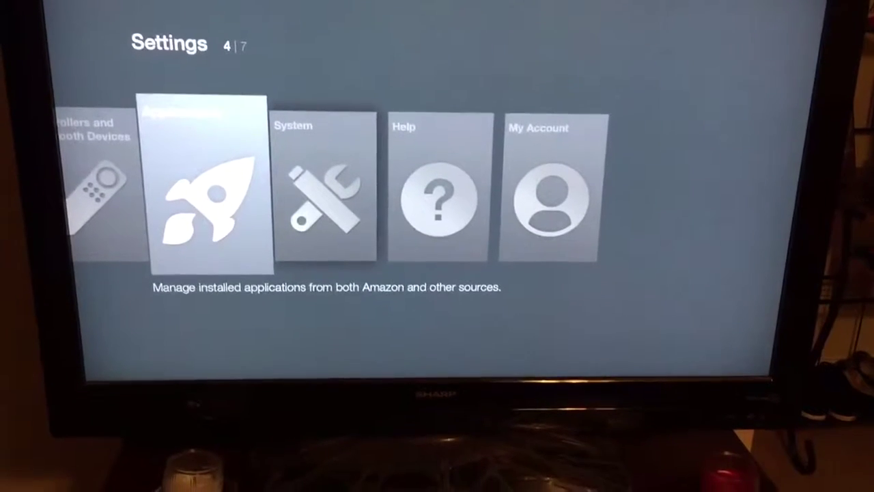
# - Switch to the Fire TV and open Manage Installed Applications in its Applications settings
pyautogui.press('Left')
pyautogui.press('Escape')
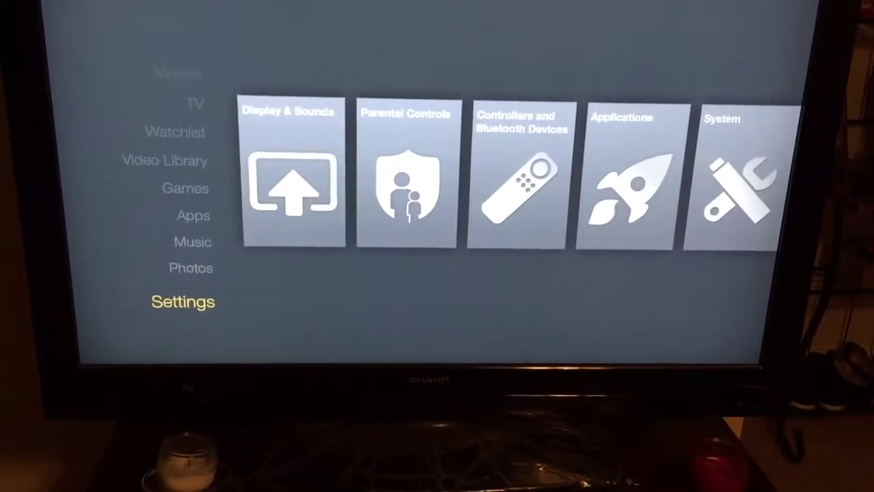
pyautogui.press('Right')
pyautogui.press('Right')
pyautogui.press('Right')
pyautogui.press('Right')
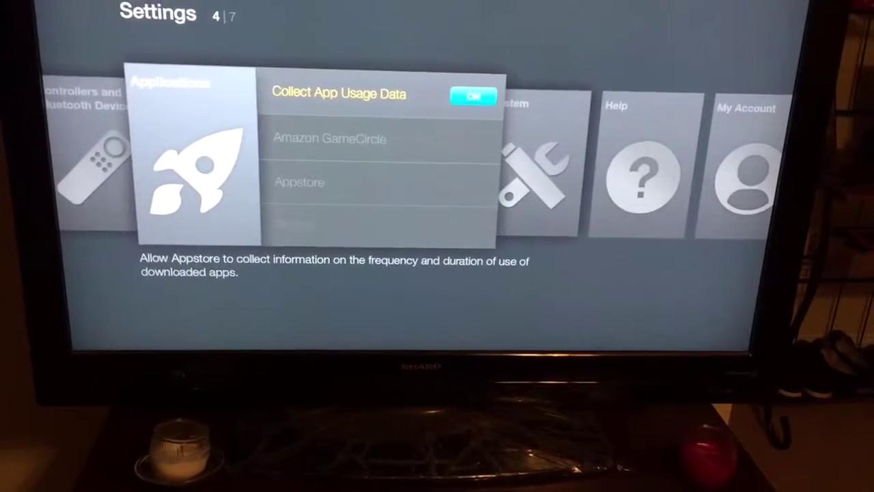
pyautogui.press('Down')
pyautogui.press('Down')
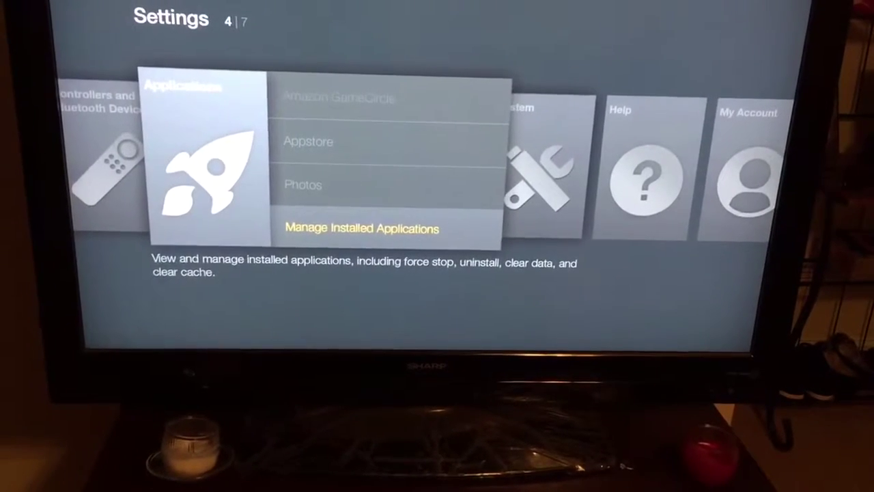
pyautogui.press('Return')
# - Find Kodi in the list of installed applications and launch it
pyautogui.press('Down')
pyautogui.press('Down')
pyautogui.press('Down')
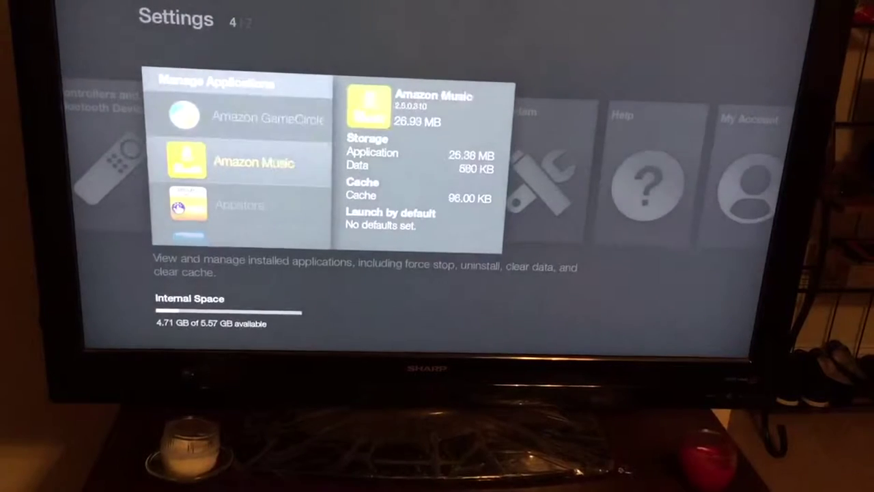
pyautogui.press('Down')
pyautogui.press('Down')
pyautogui.press('Down')
pyautogui.press('Down')
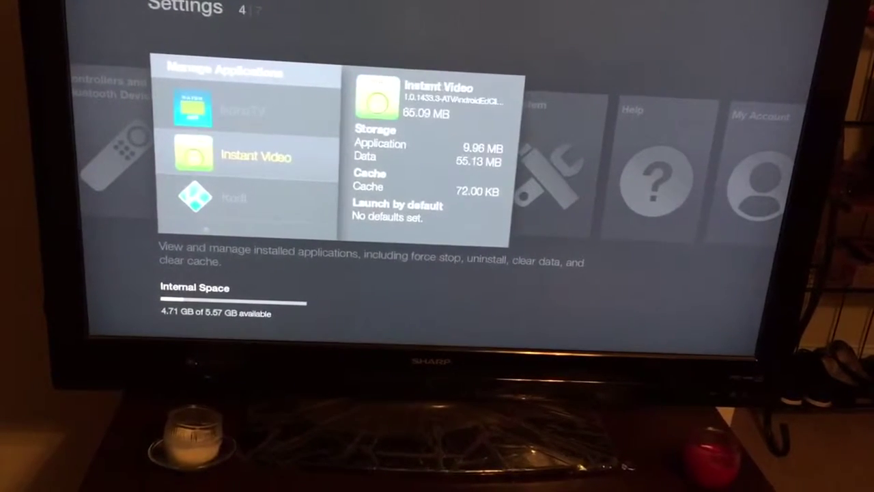
pyautogui.press('Return')
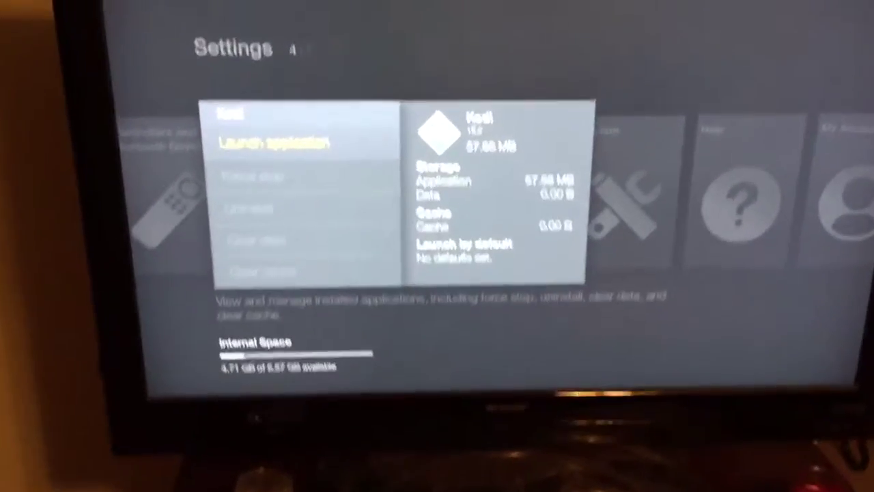
pyautogui.press('Return')
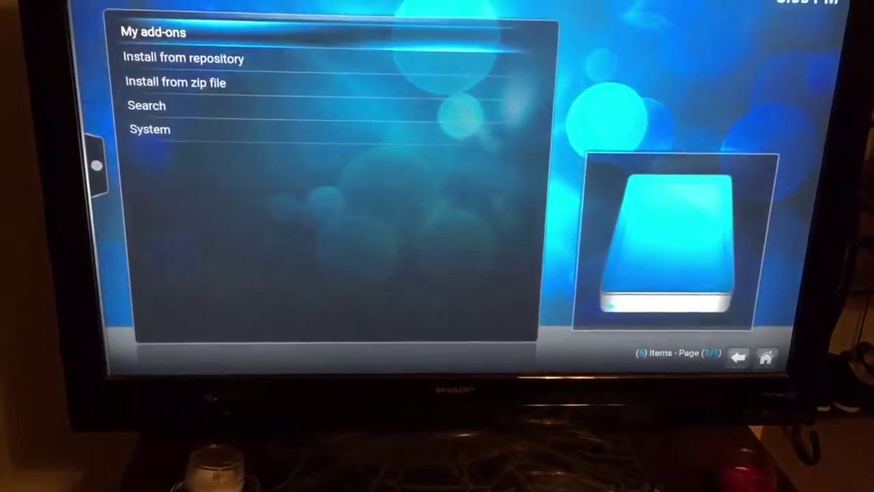
# - Start an add-on installation from a zip file and open the Android folder on External storage
pyautogui.press('Down')
pyautogui.press('Down')
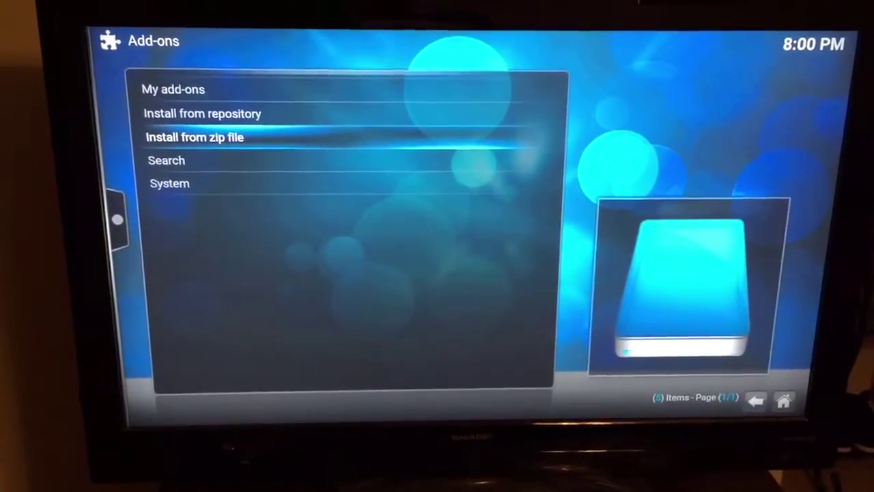
pyautogui.press('Down')
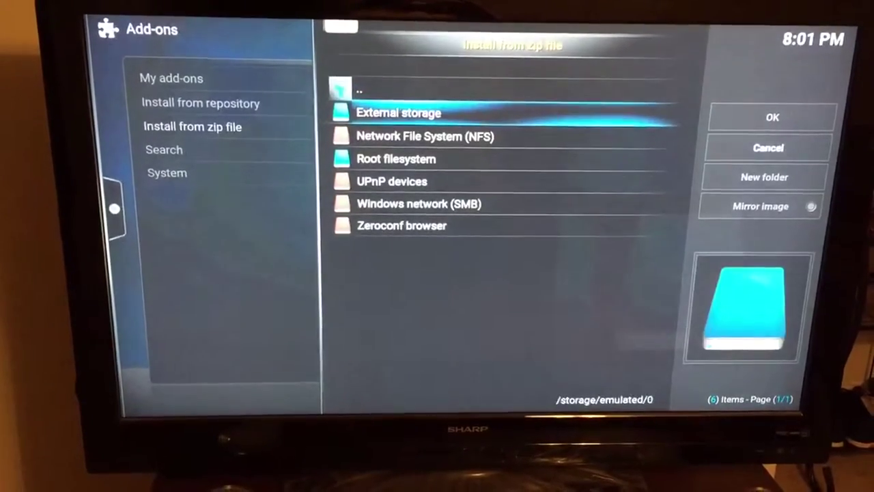
pyautogui.press('Return')
pyautogui.press('Down')
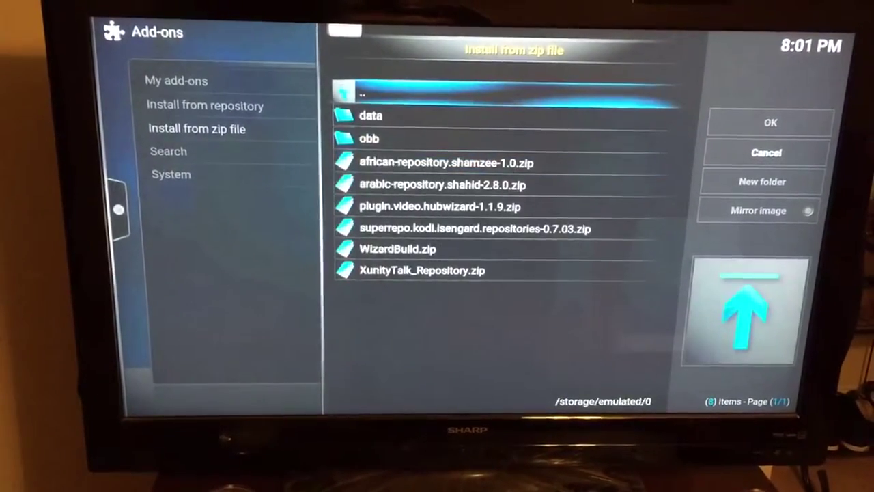
# - Install the add-on from WizardBuild.zip in the Android folder
pyautogui.press('Down')
pyautogui.press('Down')
pyautogui.press('Down')
pyautogui.press('Down')
pyautogui.press('Down')
pyautogui.press('Down')
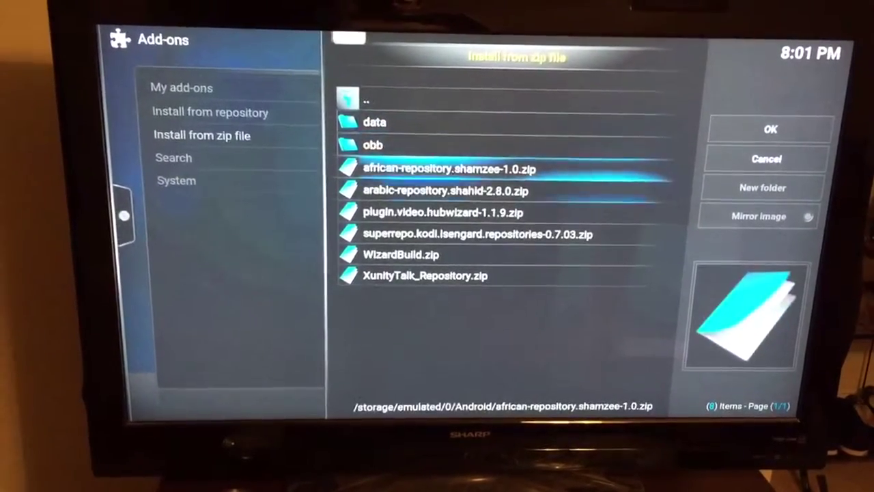
pyautogui.press('Down')
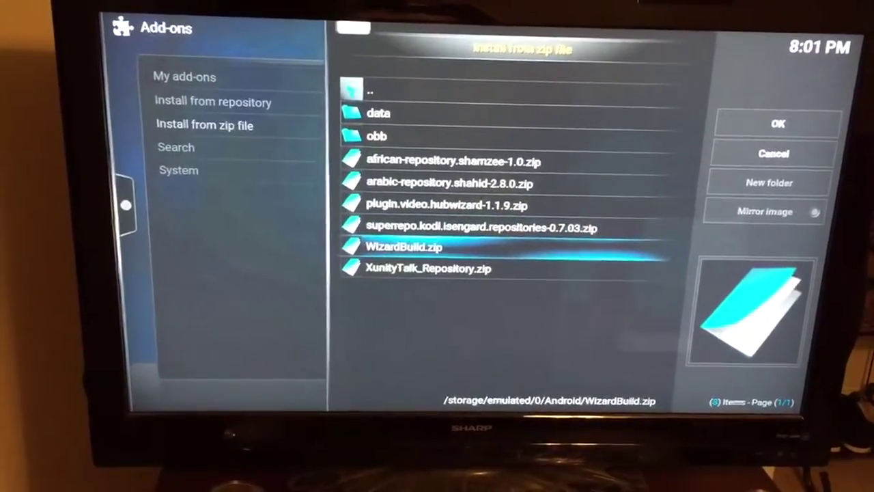
pyautogui.press('Return')
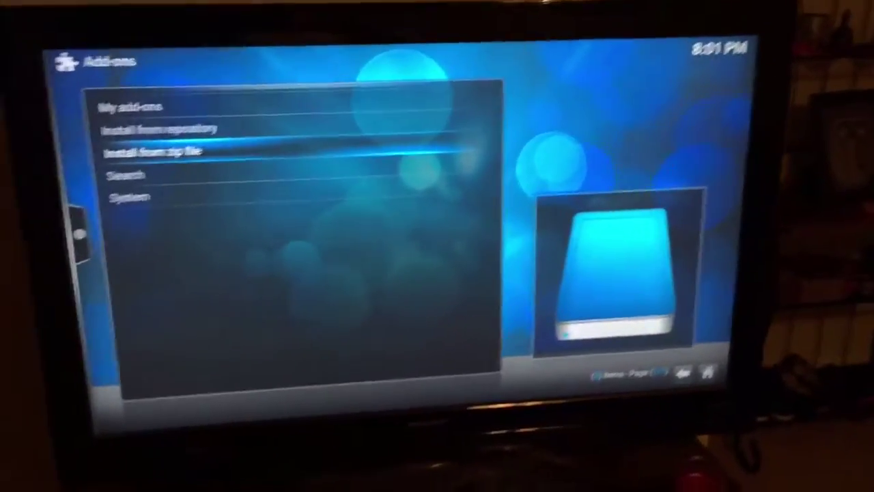
# - Leave the add-on installer, open Spartan Wizard from the program add-ons and highlight the Spartan build
pyautogui.press('Escape')
pyautogui.press('Escape')
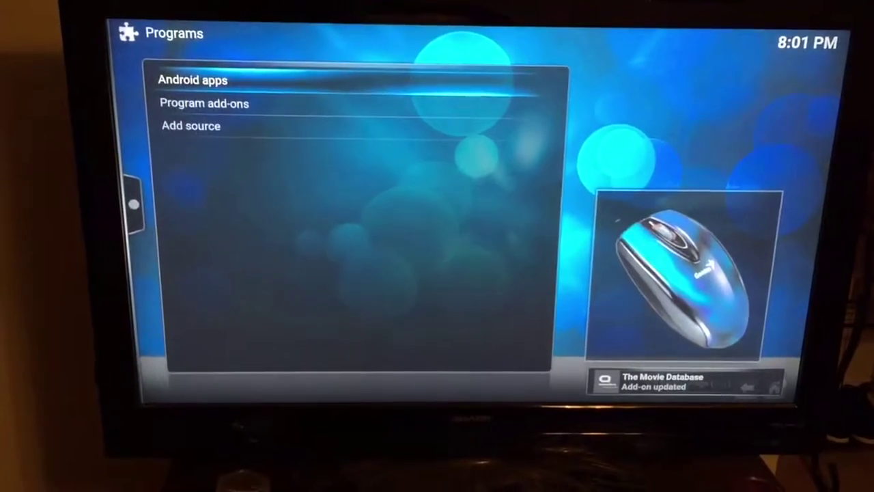
pyautogui.press('Down')
pyautogui.press('Down')
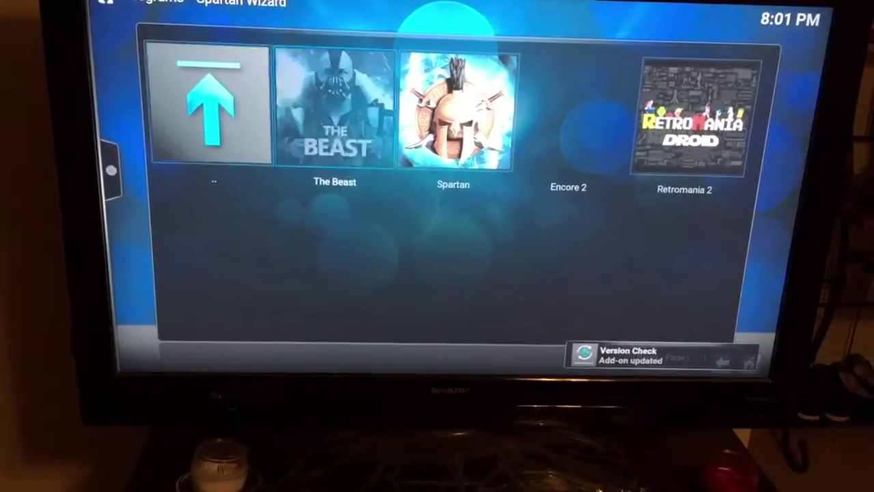
pyautogui.press('Left')
pyautogui.press('Right')
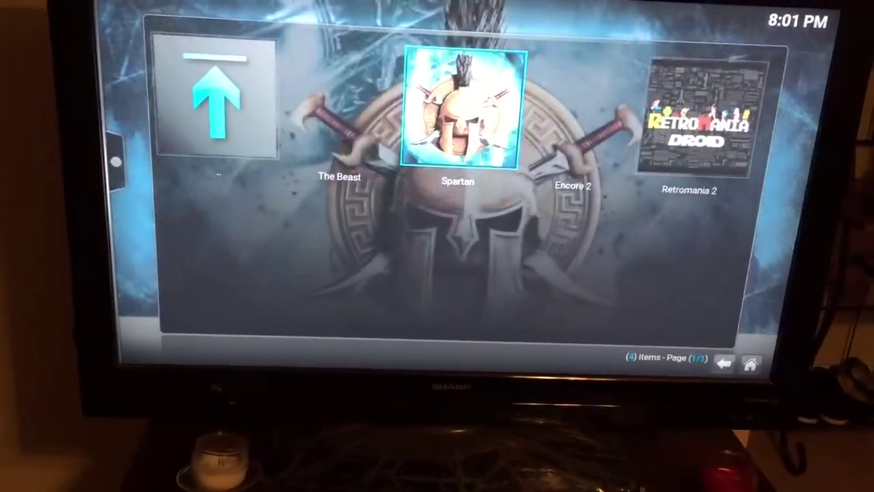